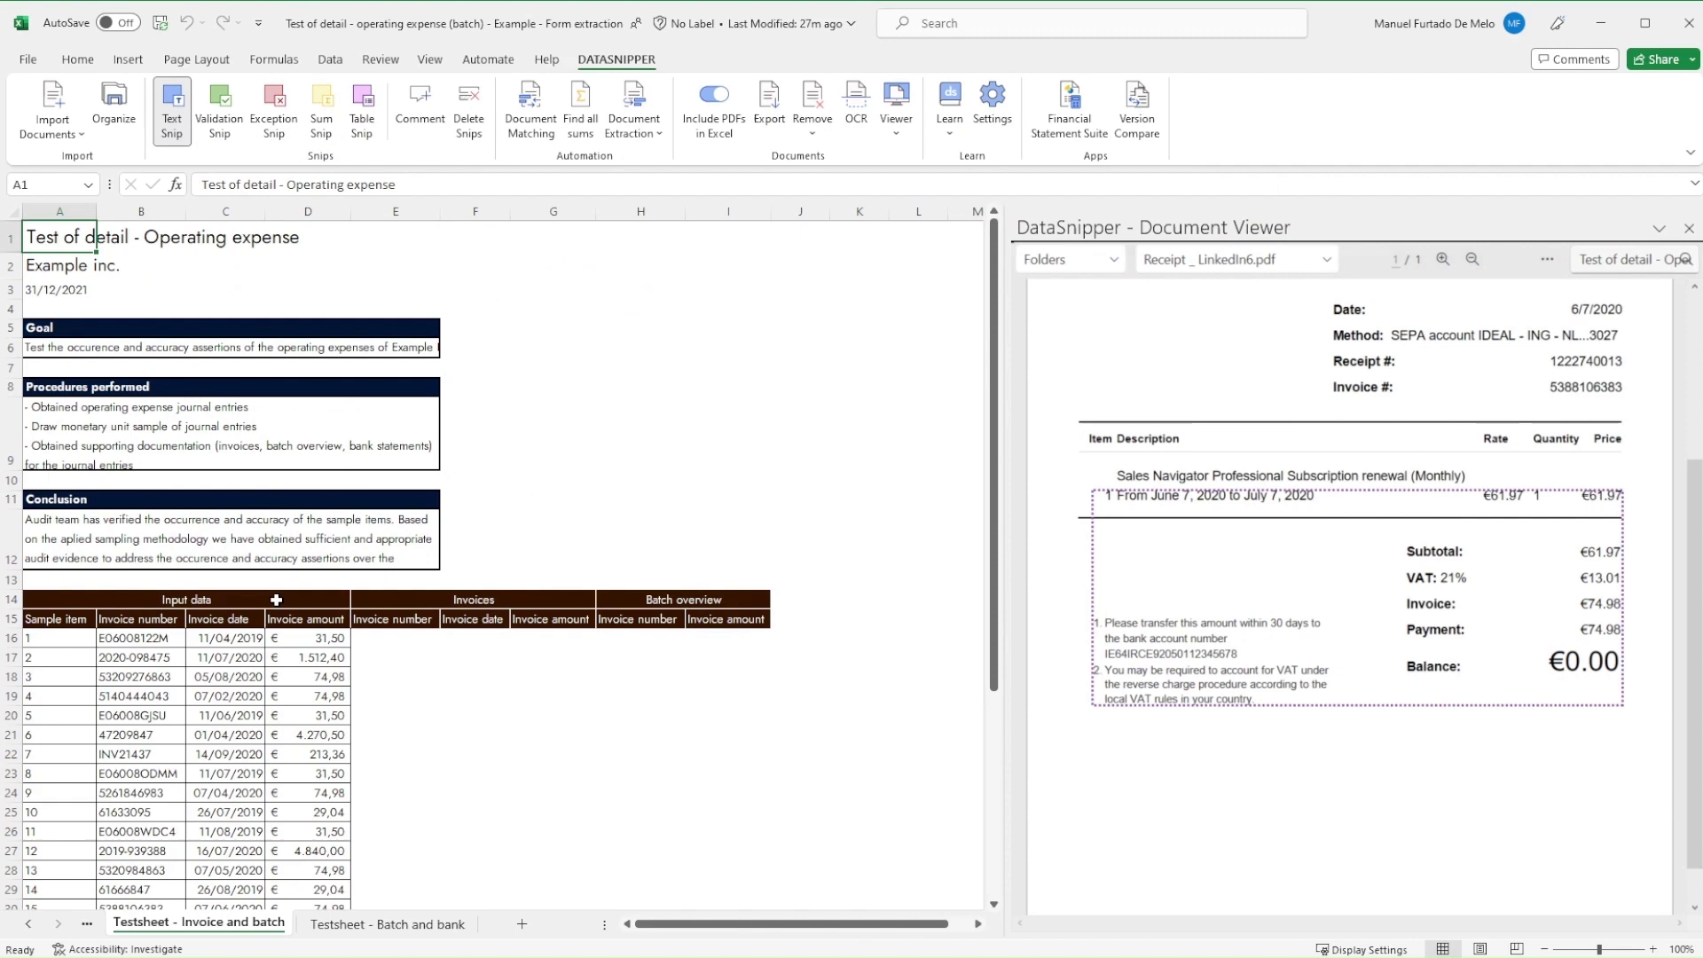
Step: Review the loaded documents and document folders in the DataSnipper panel
scroll(276, 600, down, 3)
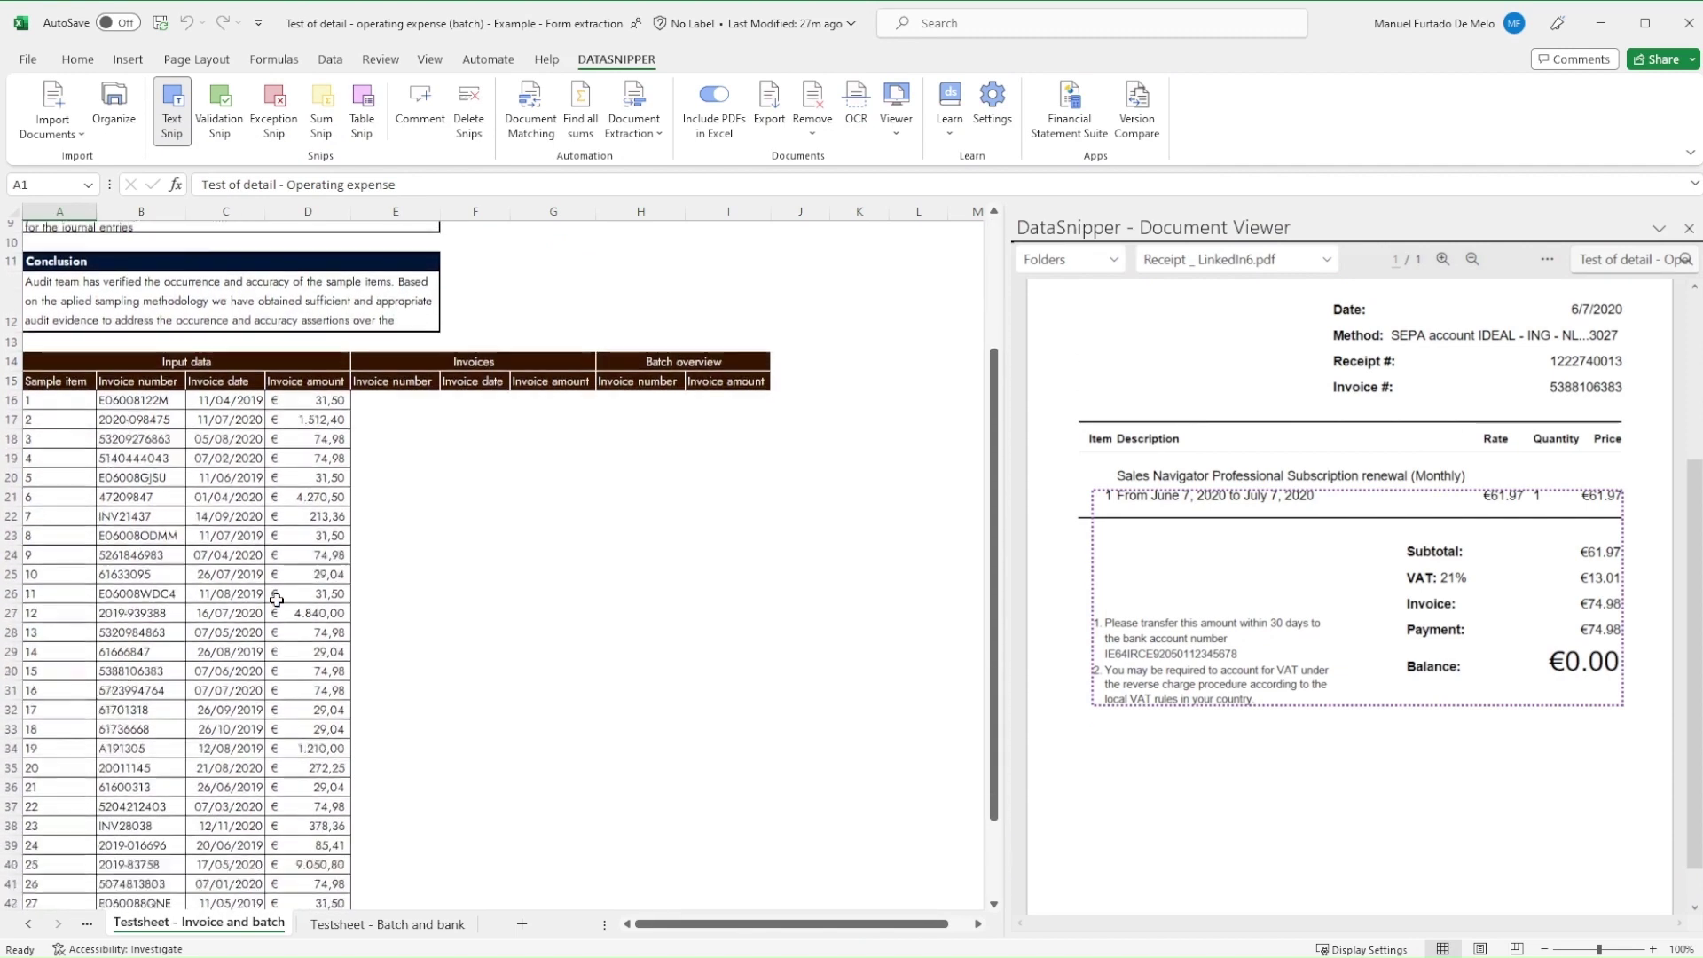
scroll(276, 599, up, 4)
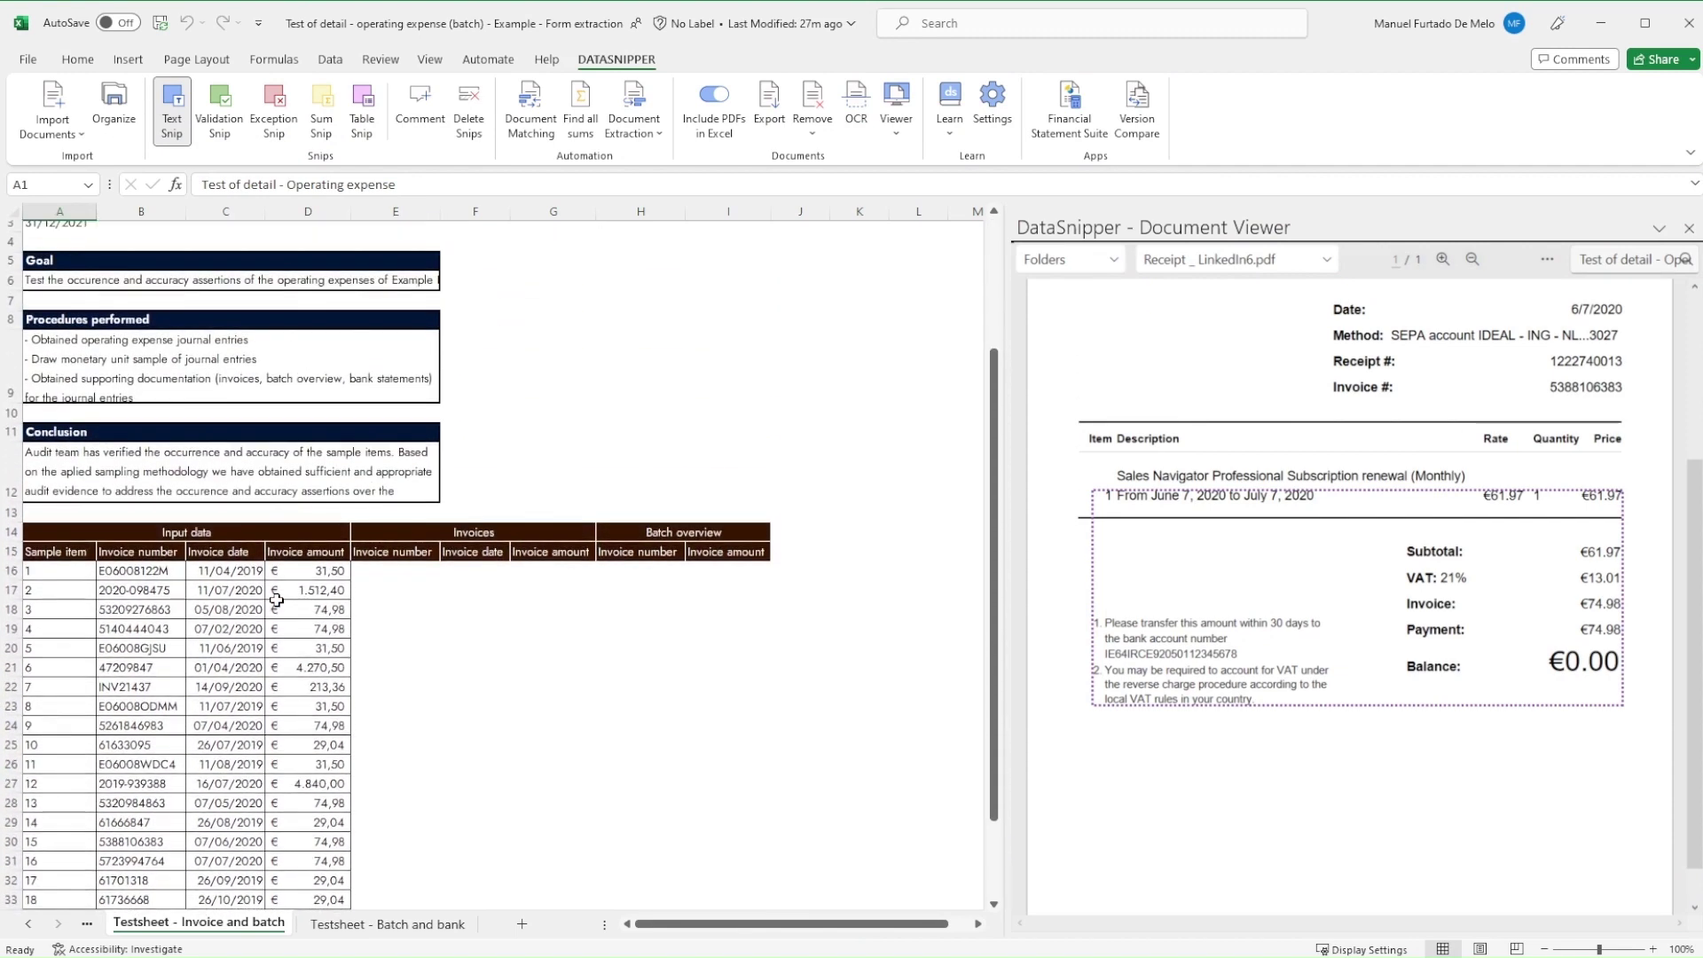
scroll(276, 599, up, 1)
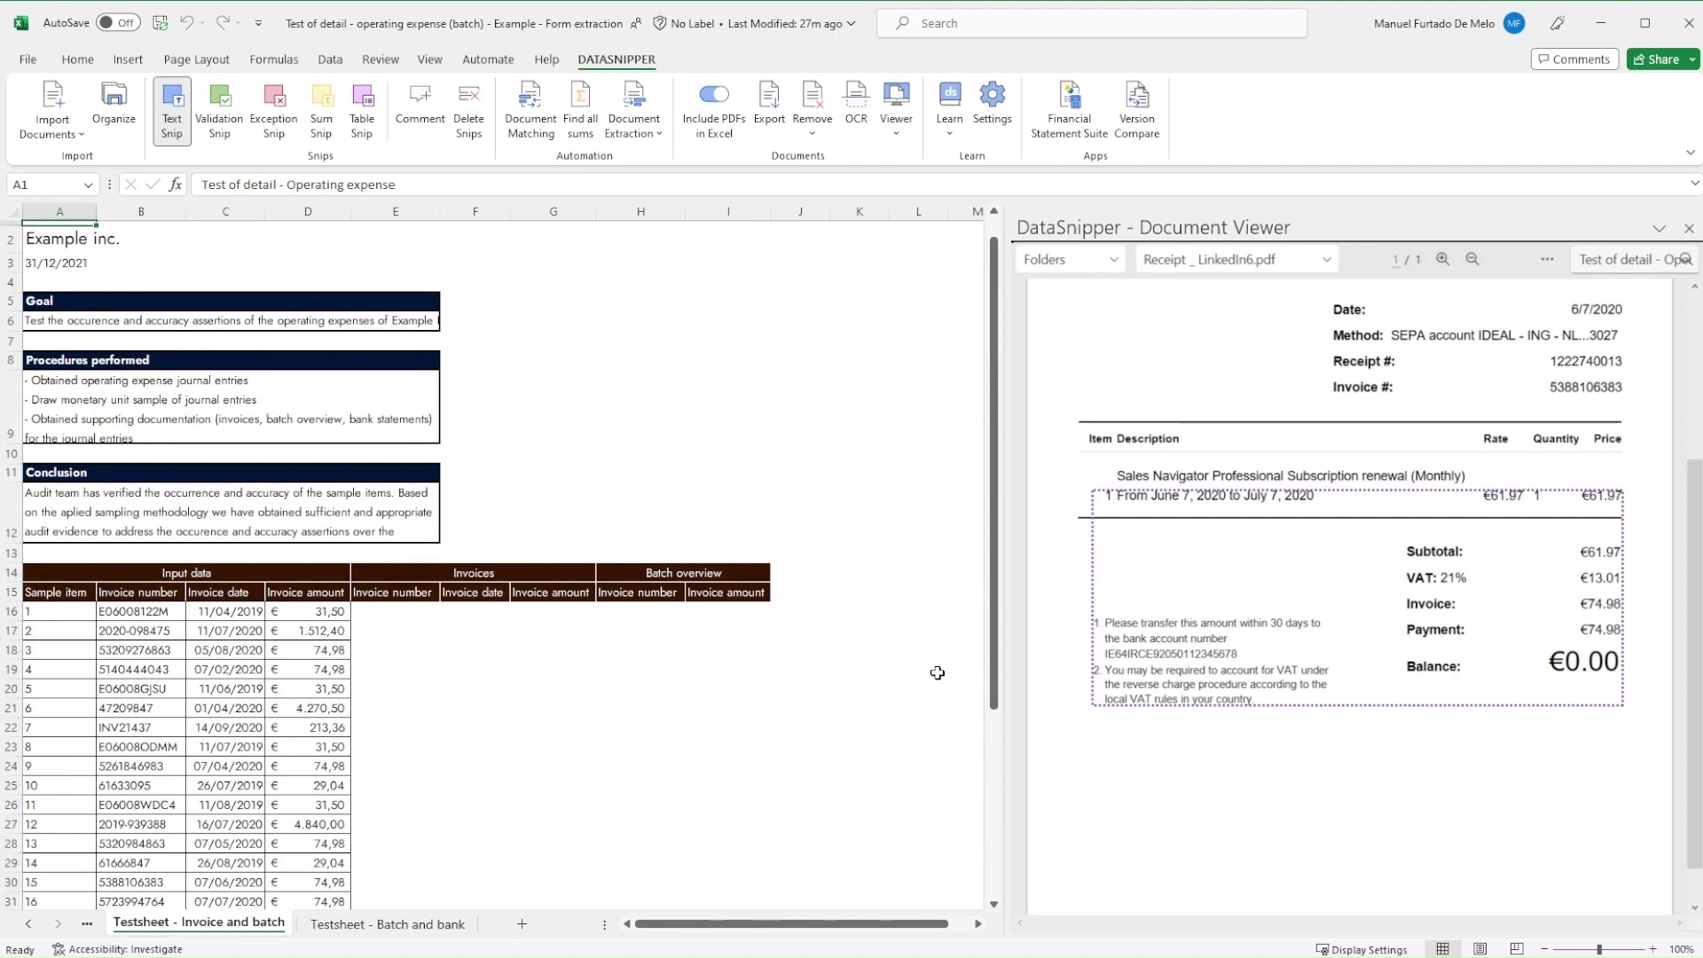
click(1313, 266)
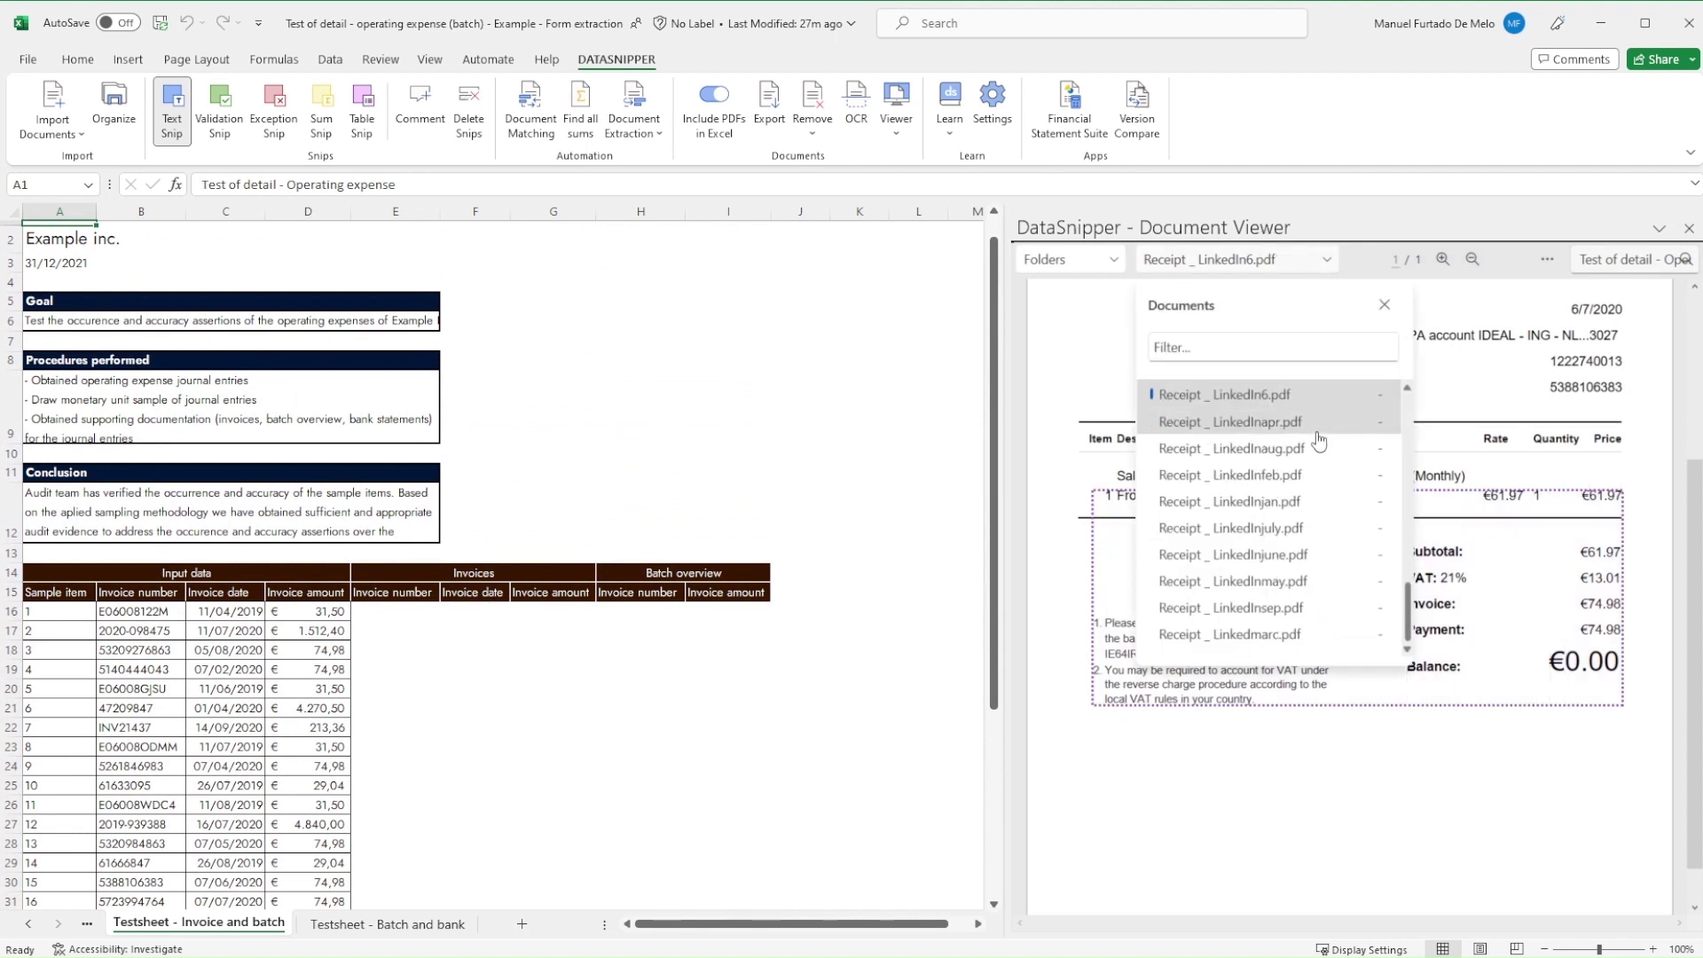
scroll(1319, 441, up, 2)
click(1102, 269)
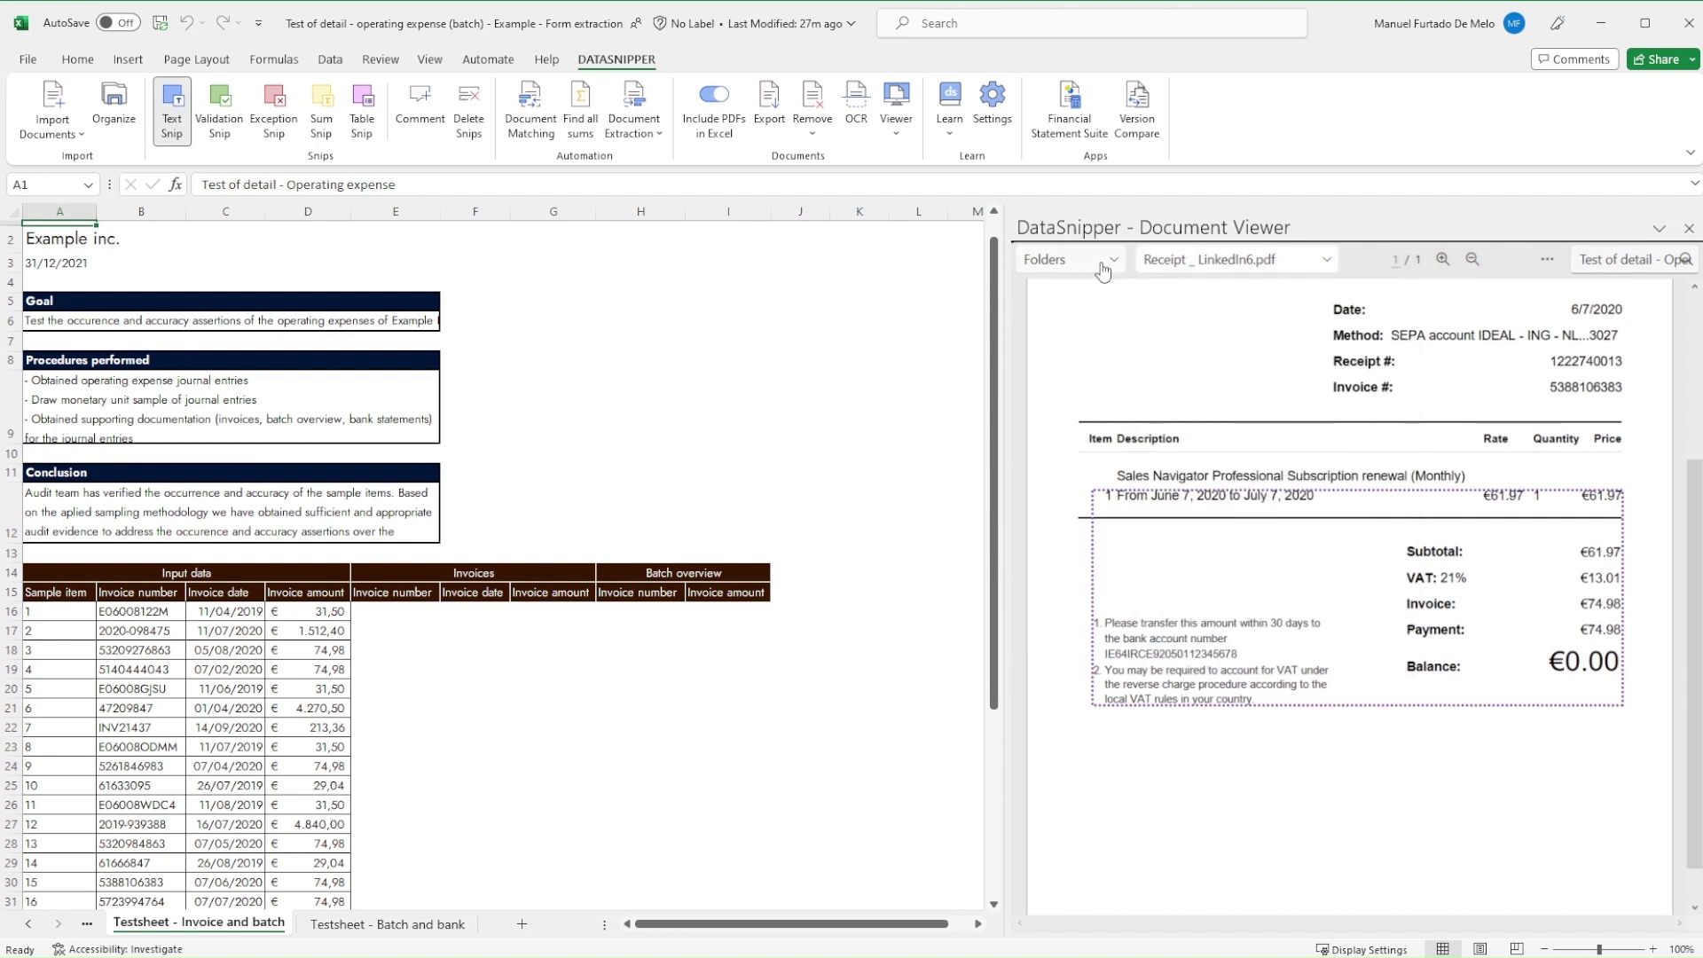
click(1103, 266)
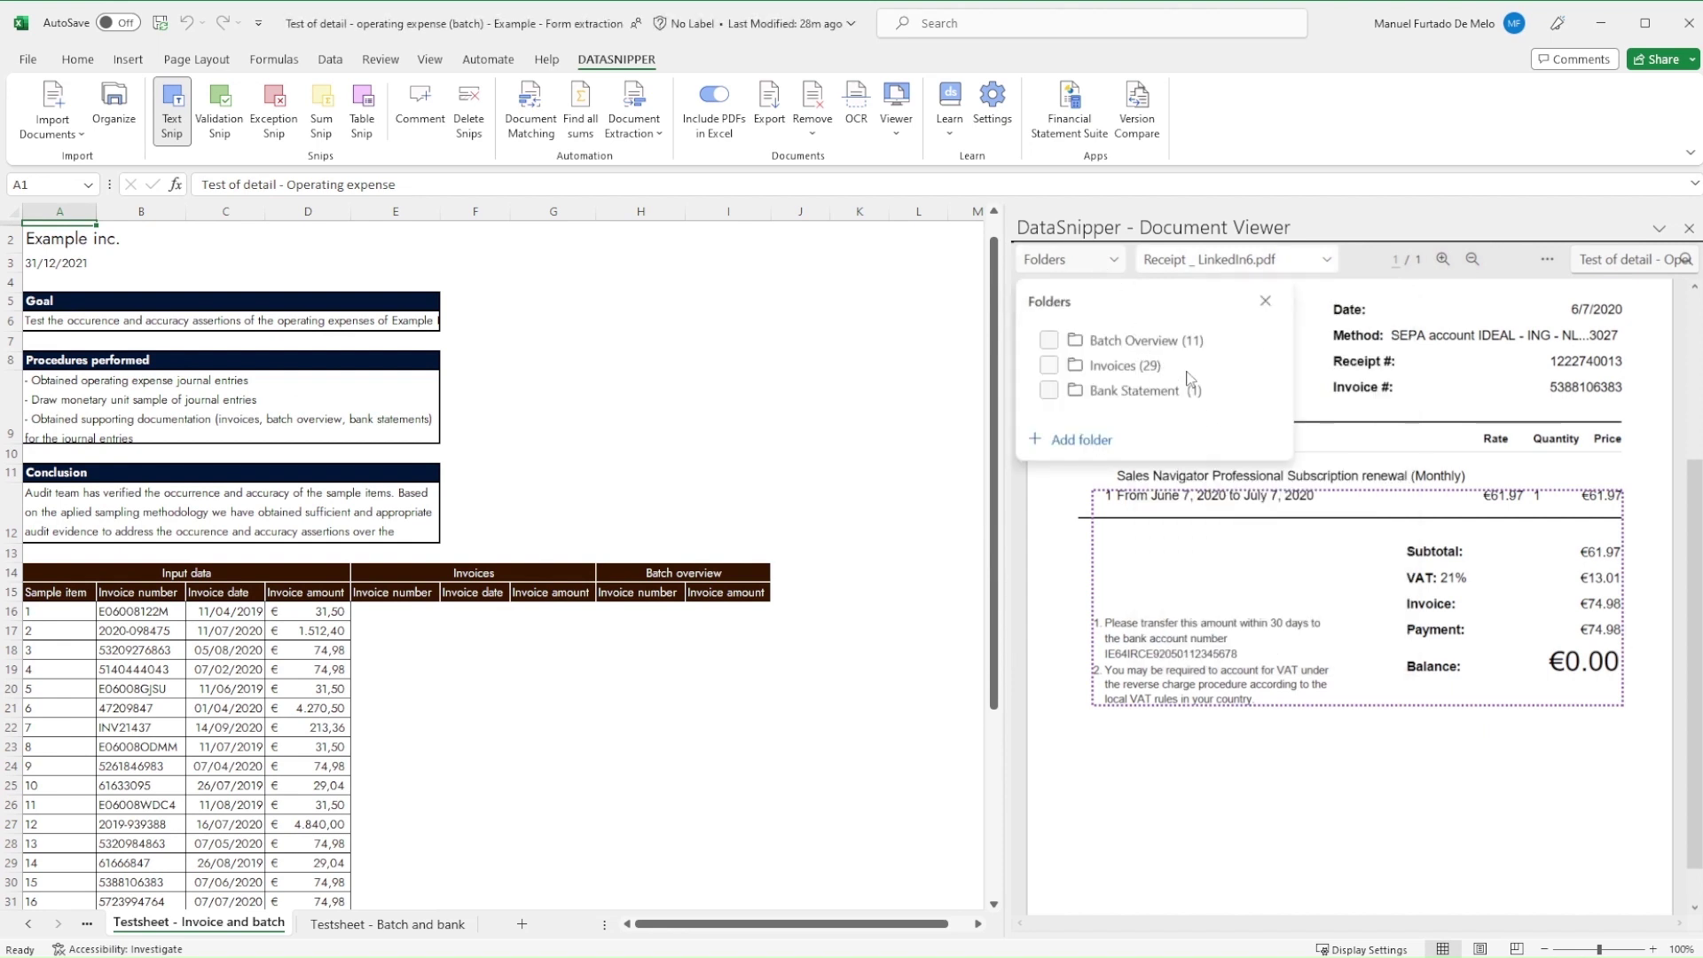
click(1380, 419)
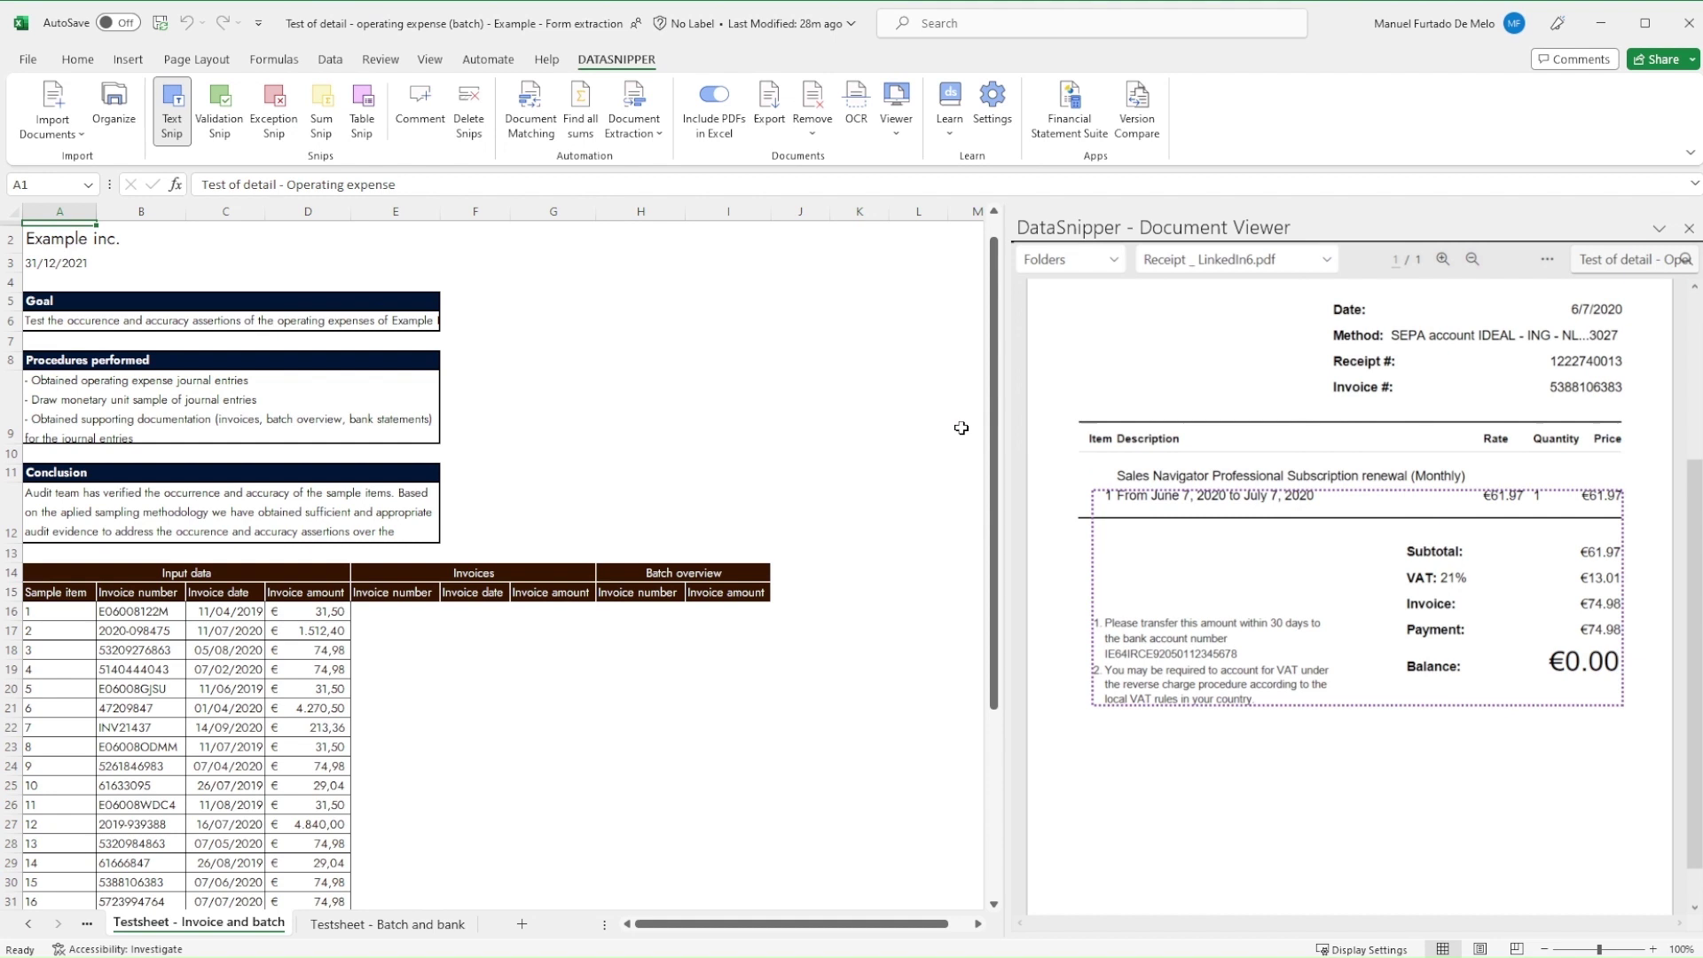
Step: Start a new document match on B15:D44 against the Invoices and Batch Overview folders
click(543, 126)
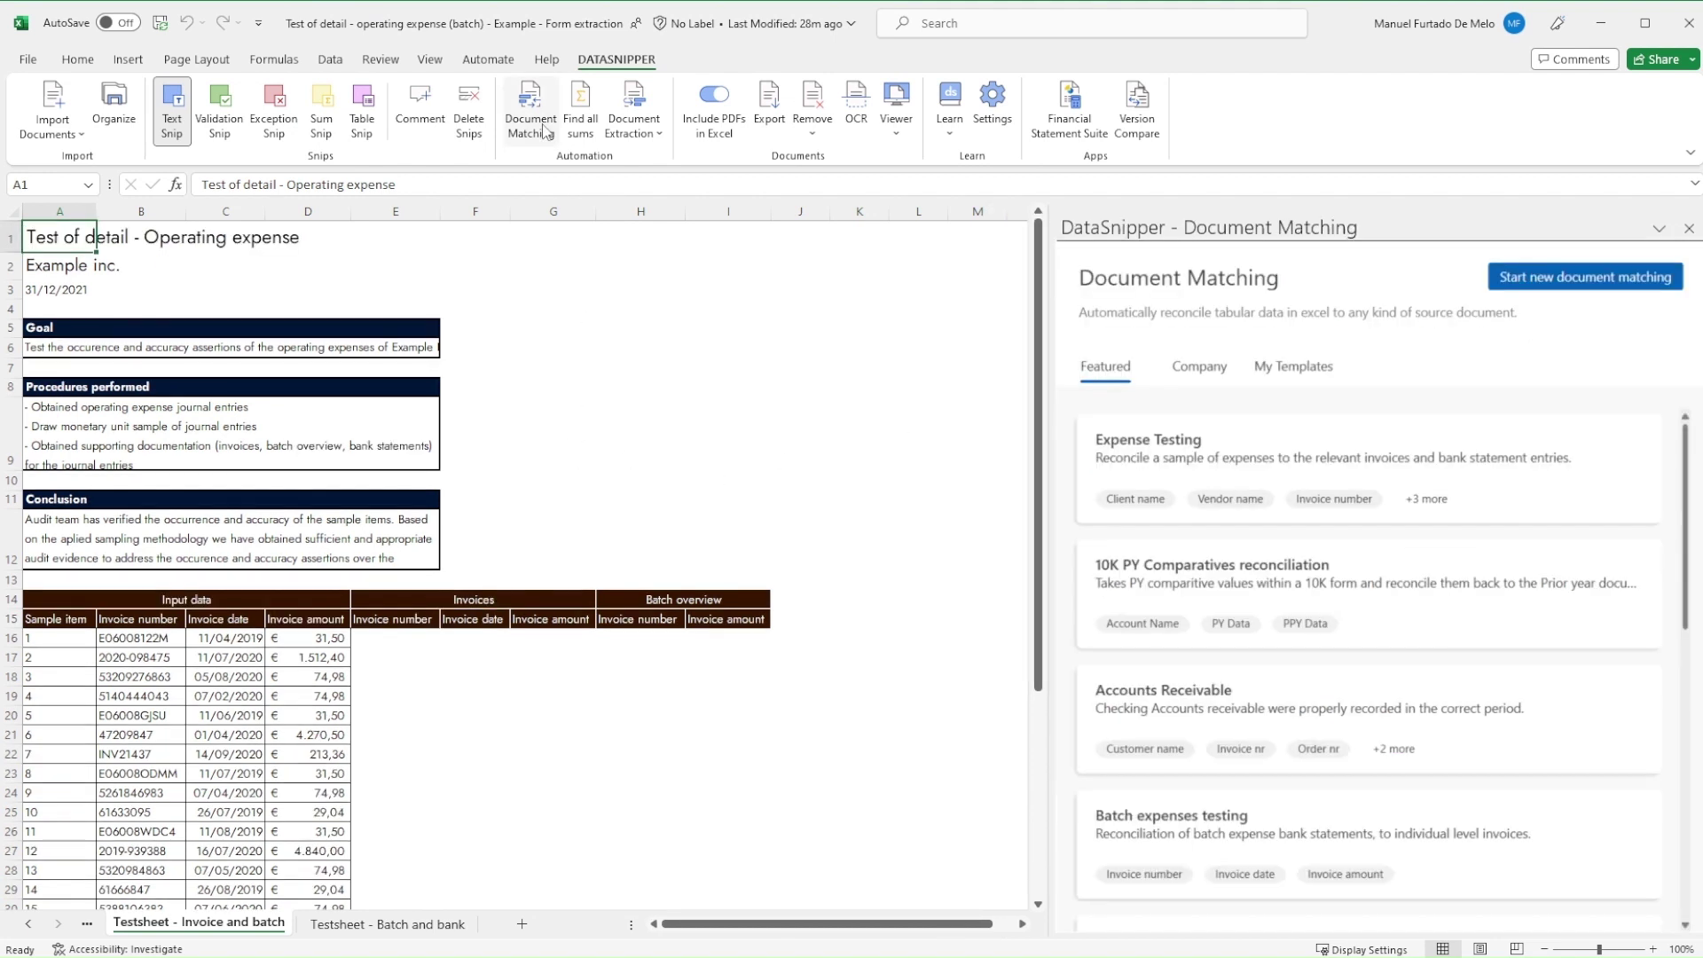
click(1597, 286)
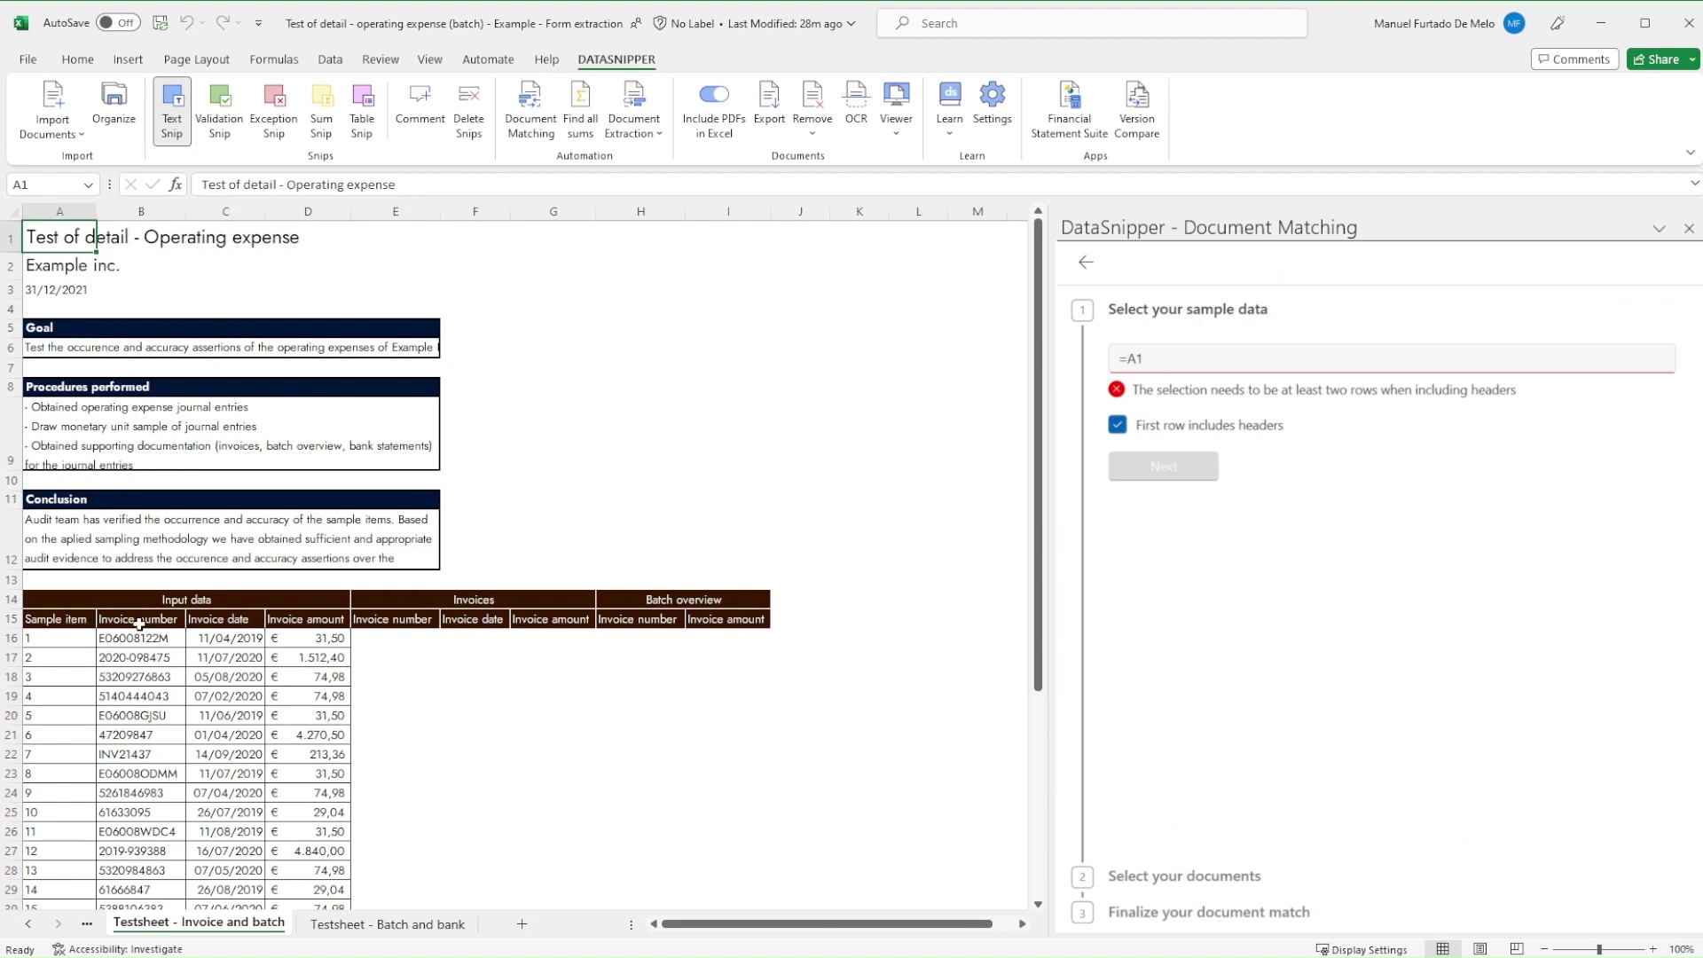
drag(139, 625, 350, 830)
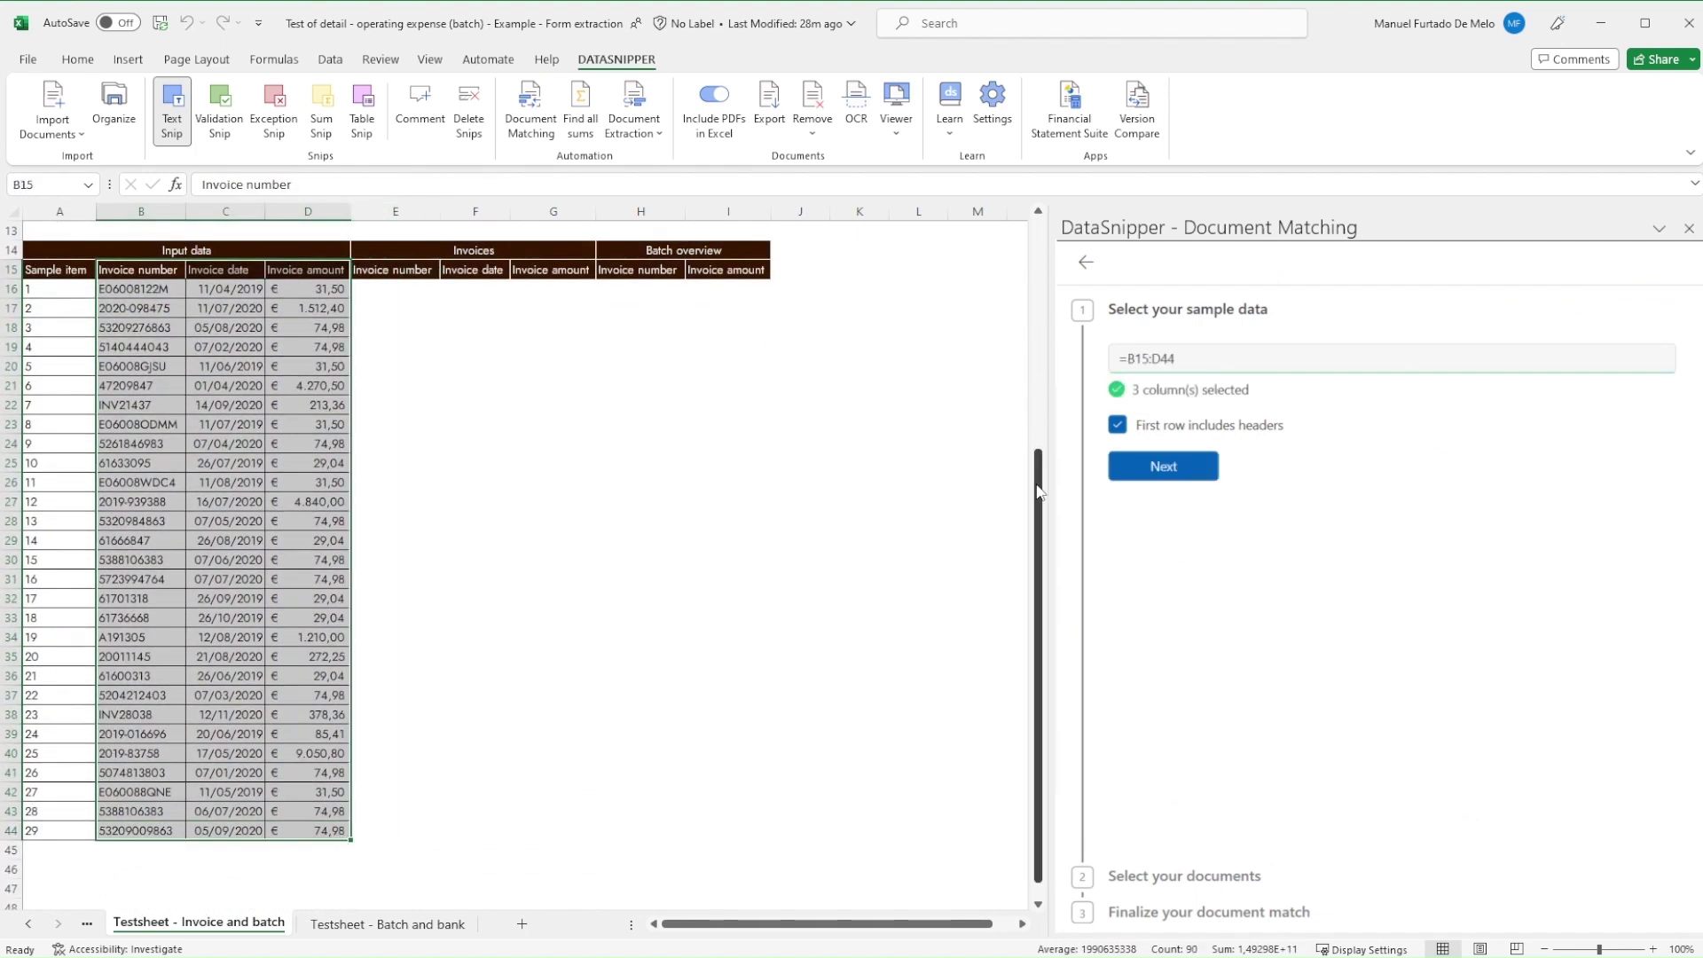
click(1185, 467)
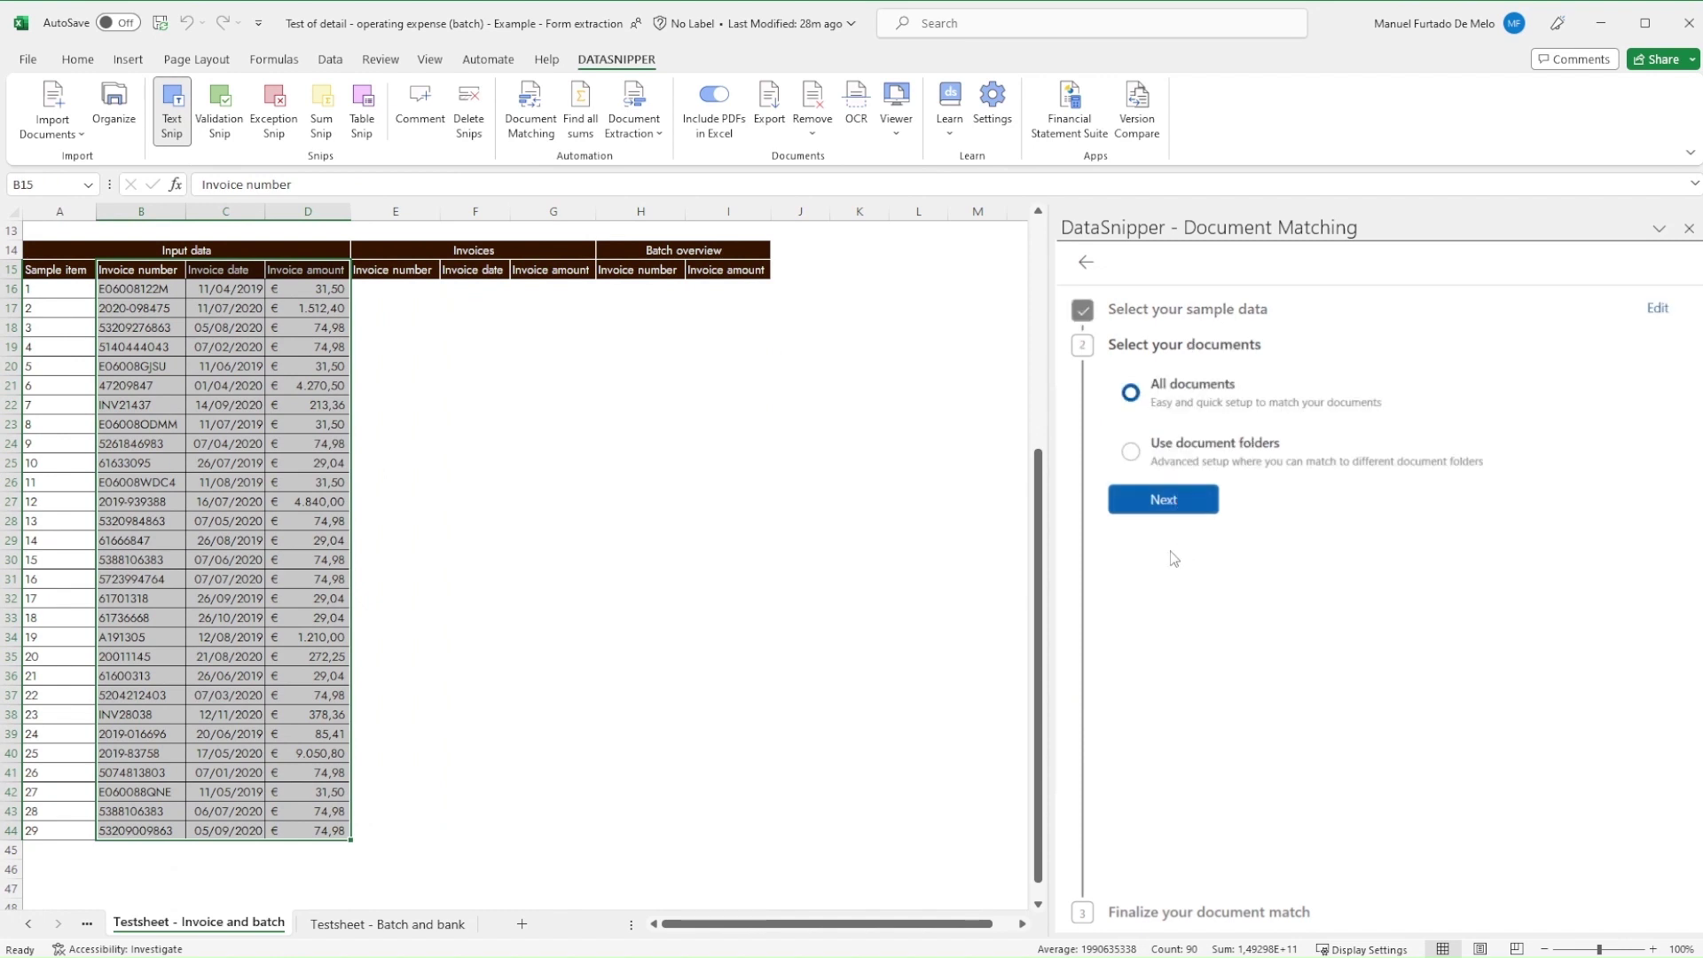
click(1190, 457)
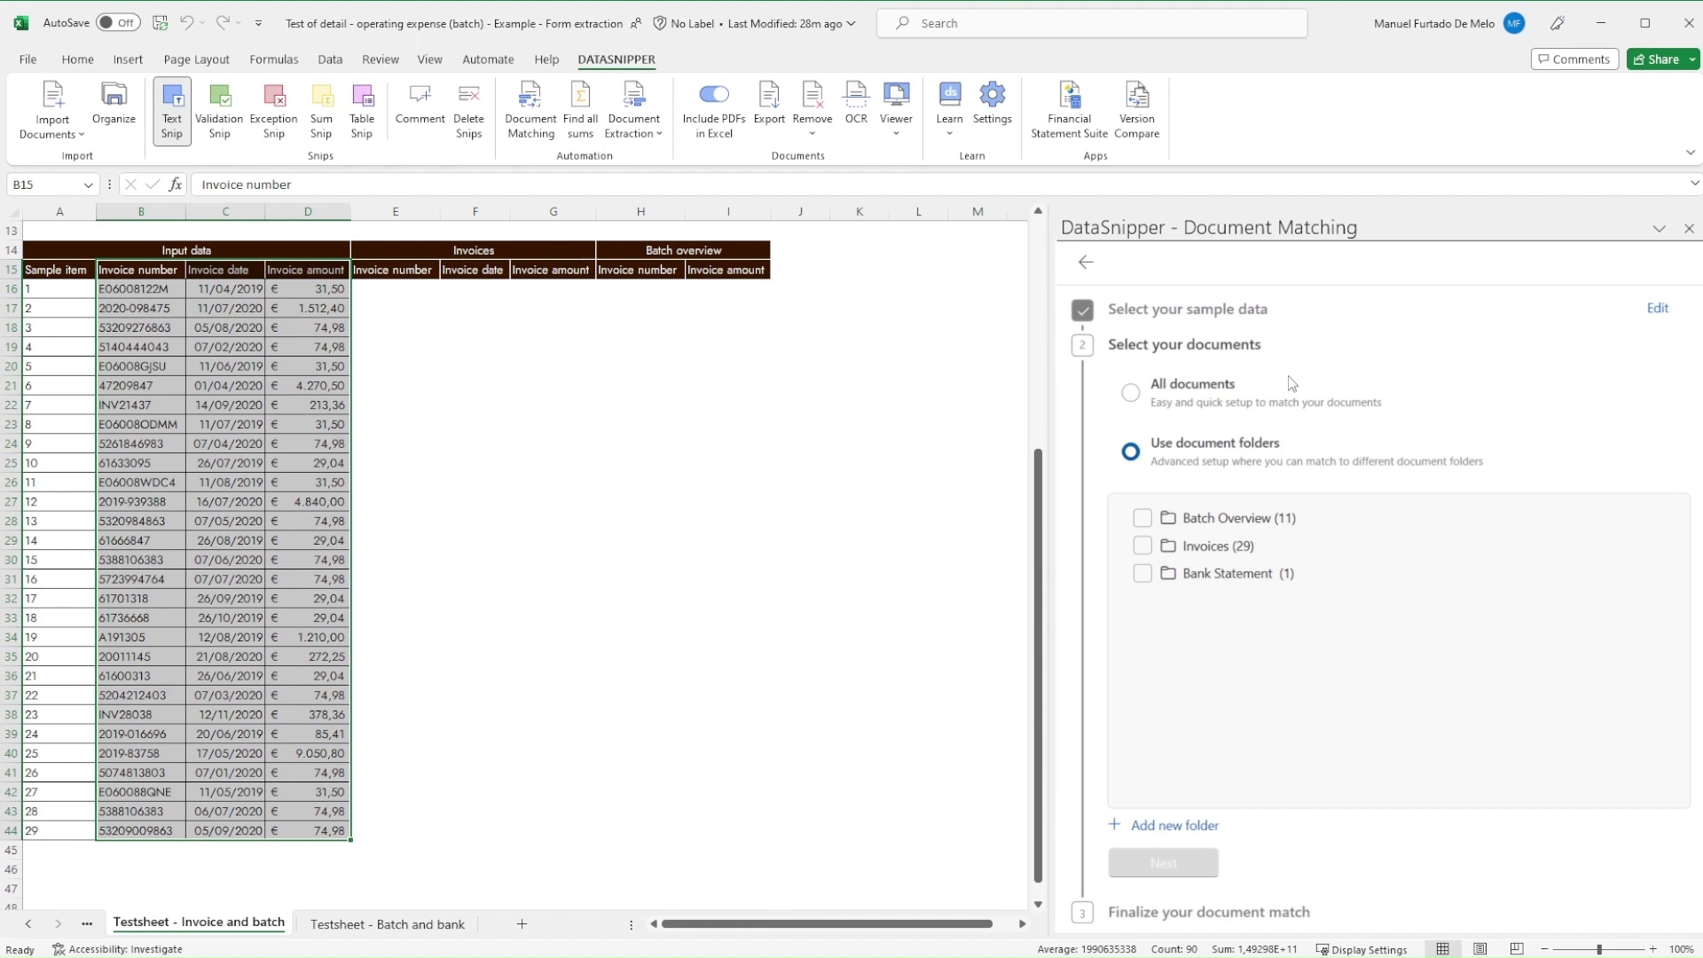
click(1144, 546)
click(1142, 518)
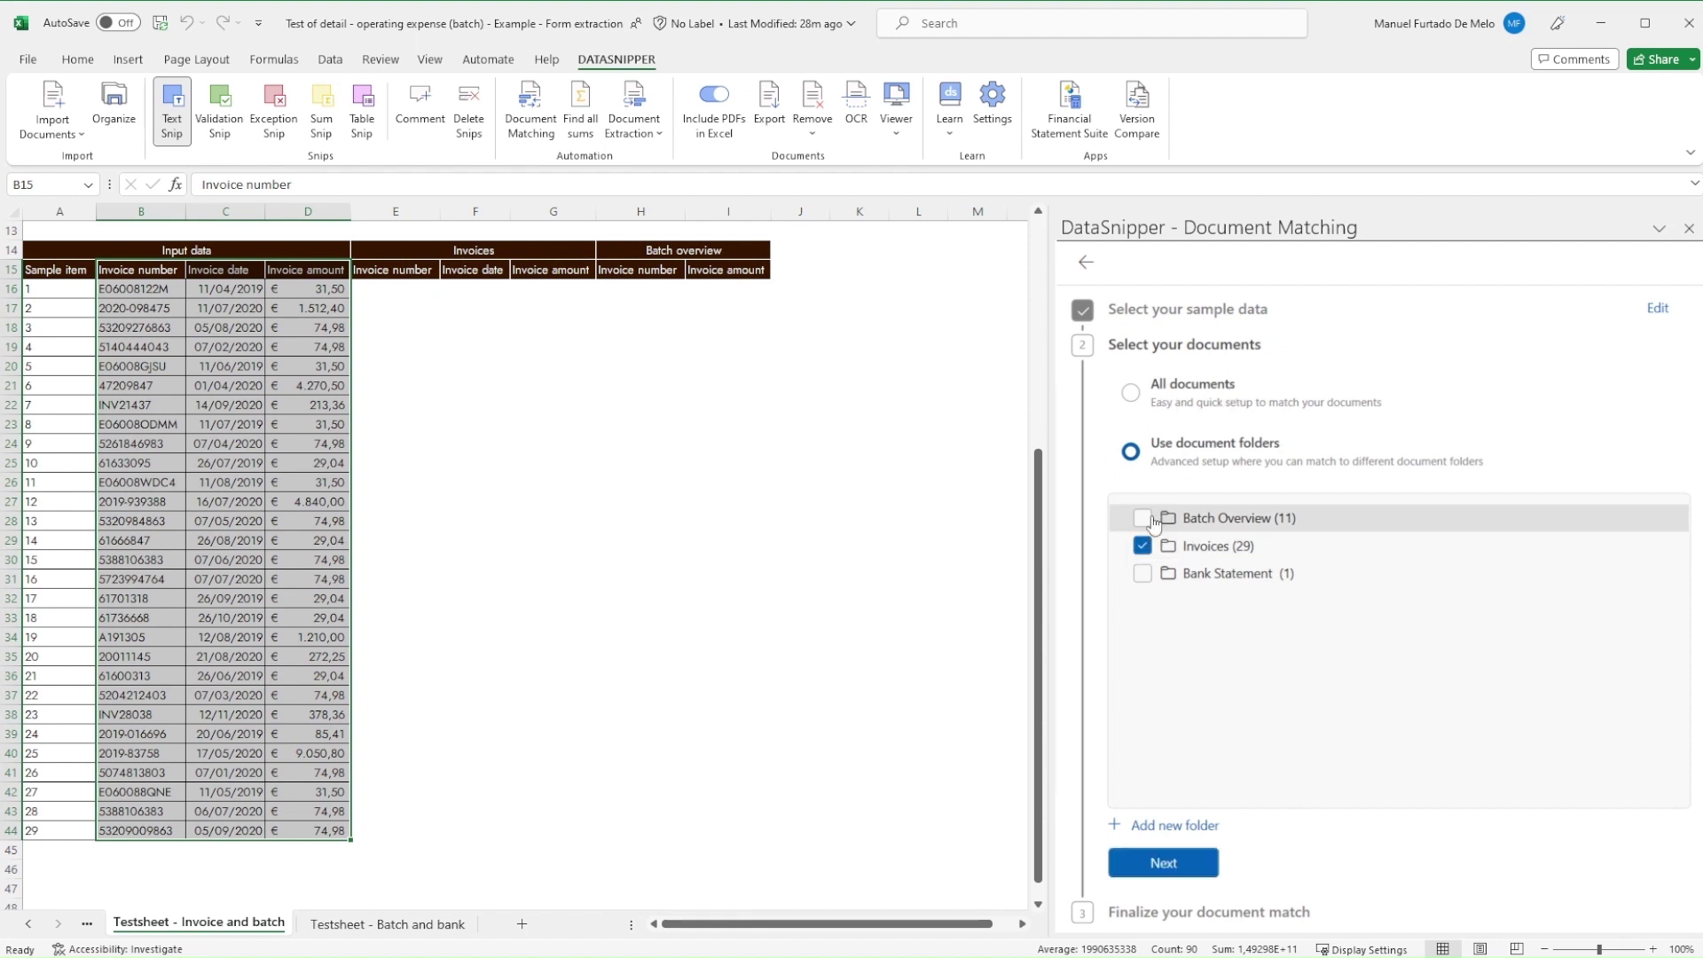
click(1184, 865)
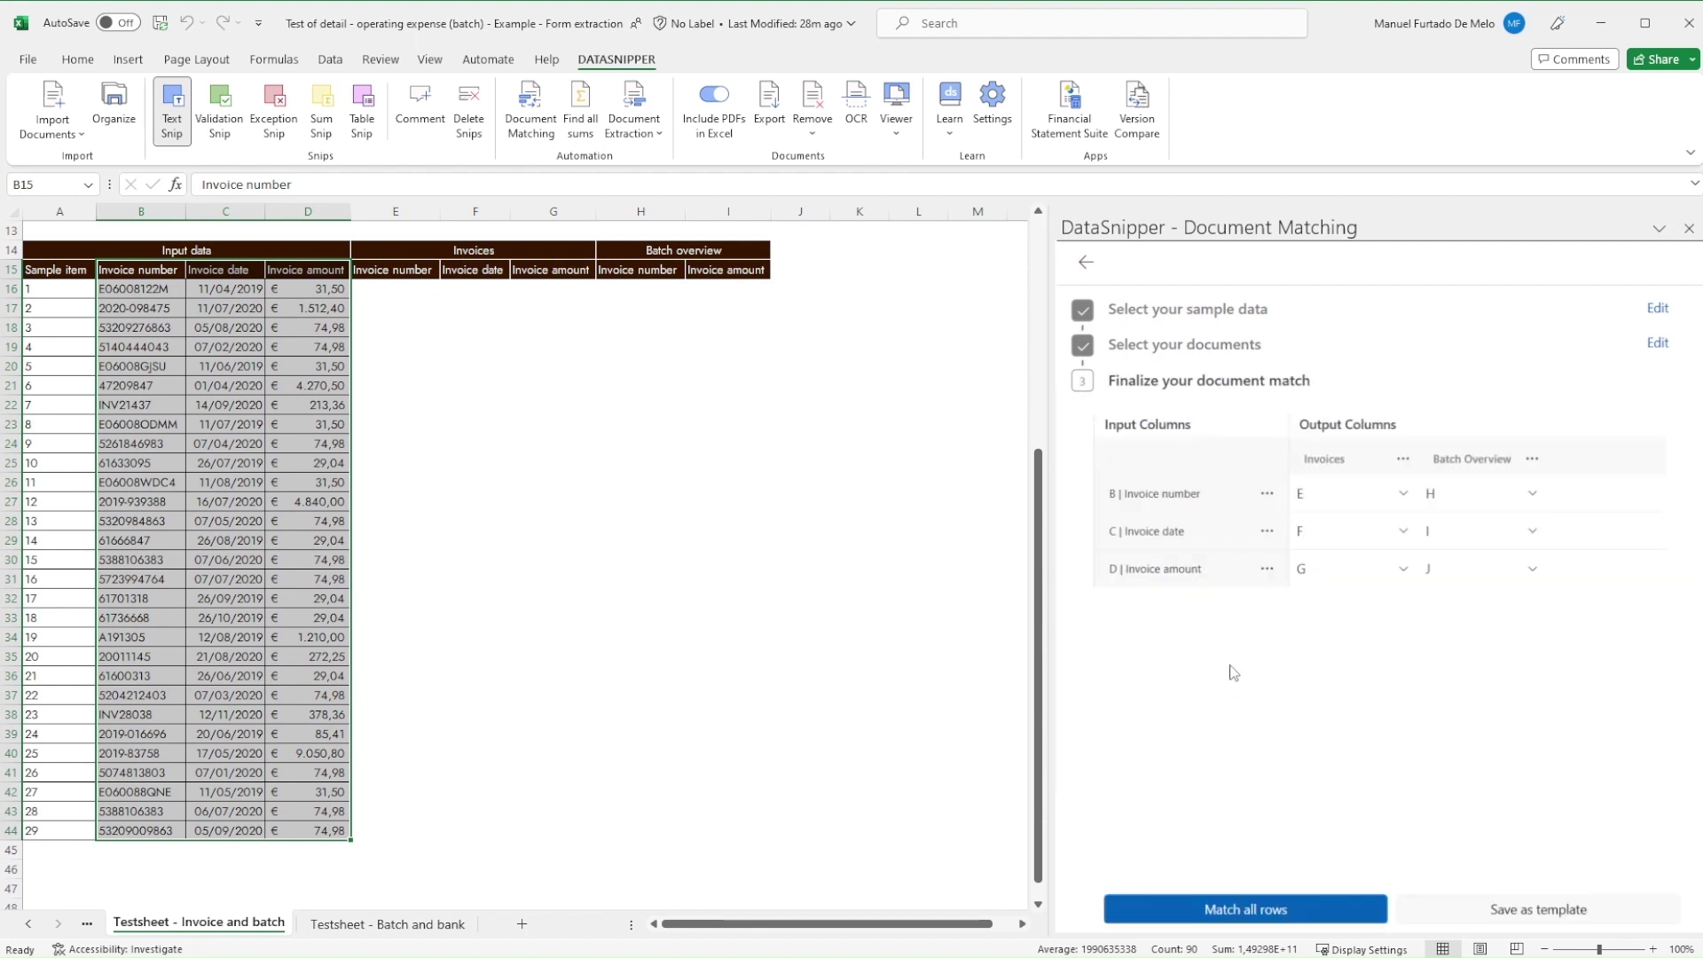
Step: Map Batch Overview output with no invoice date and invoice amounts to column I
click(1531, 538)
scroll(1540, 582, up, 2)
click(1502, 576)
click(1526, 572)
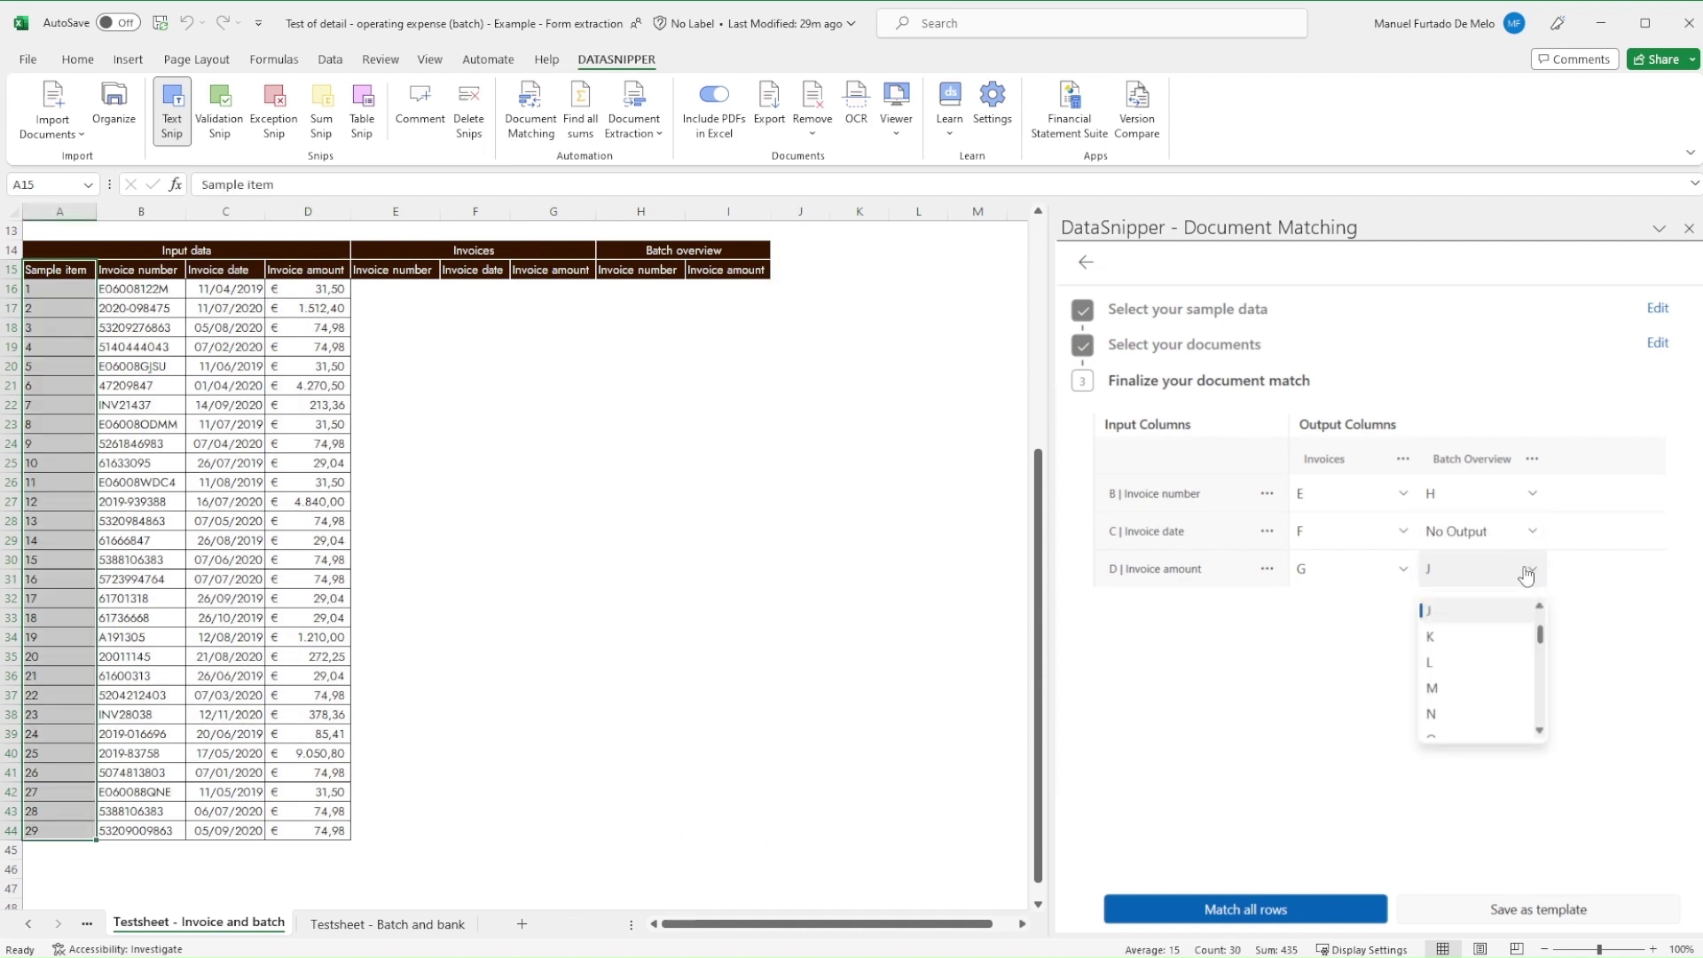
scroll(1540, 601, up, 1)
click(1507, 610)
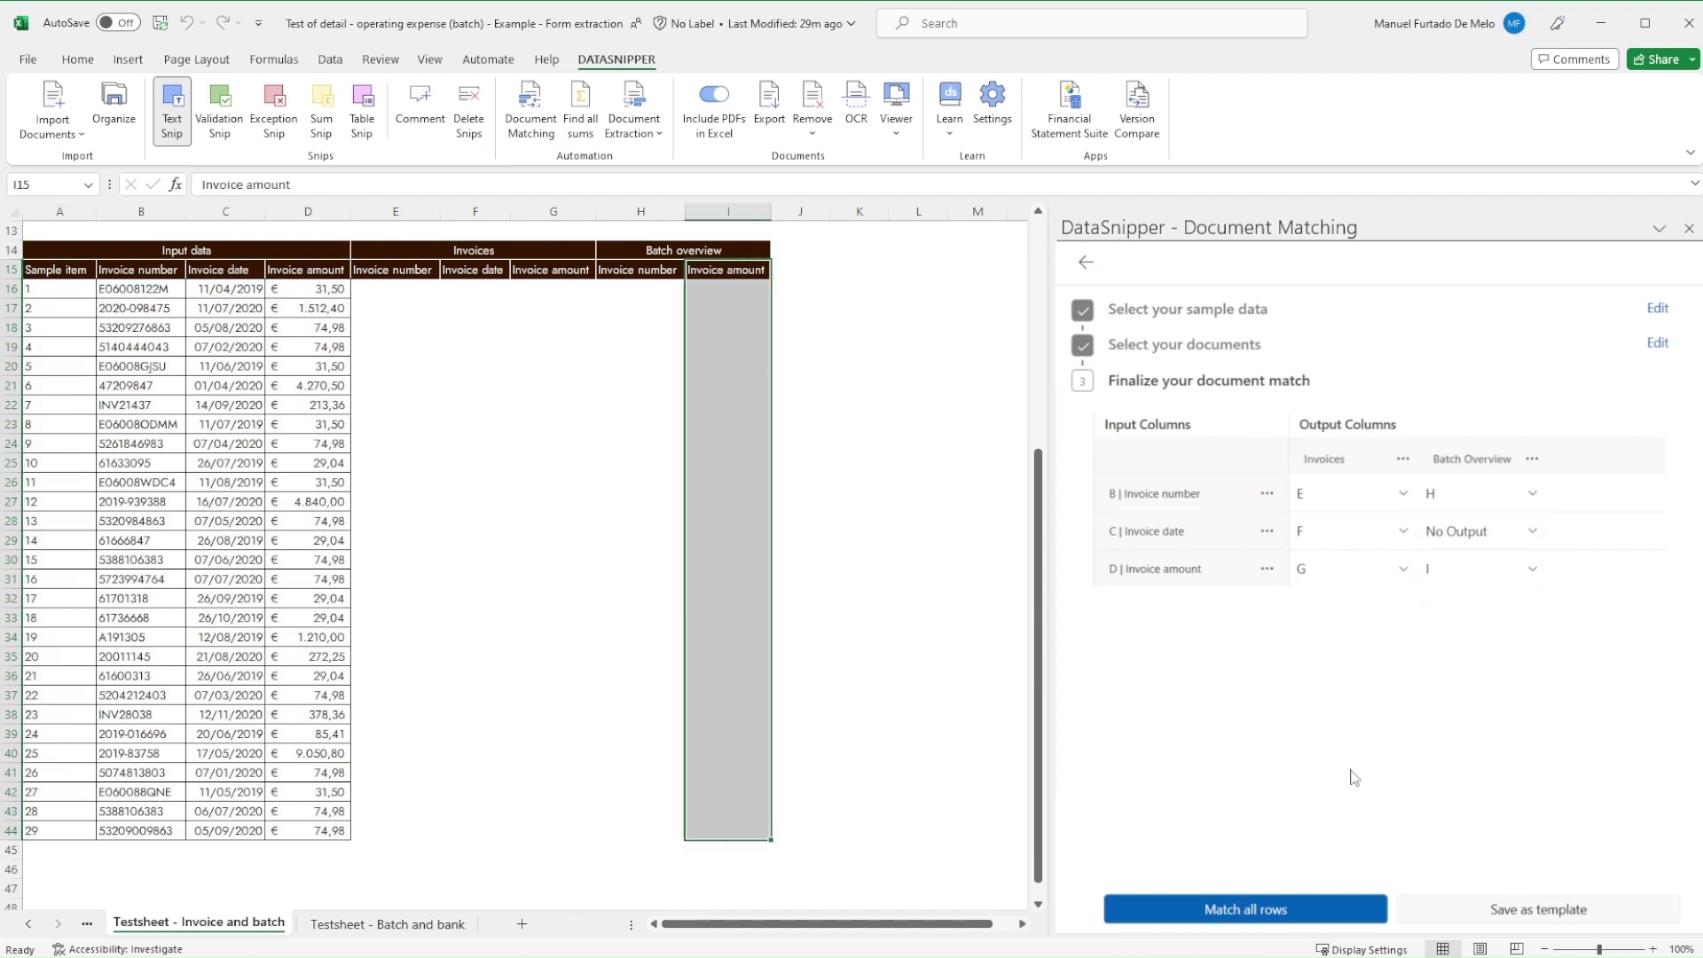
Step: Match all sample rows and view the source invoice for INV21437
click(1264, 909)
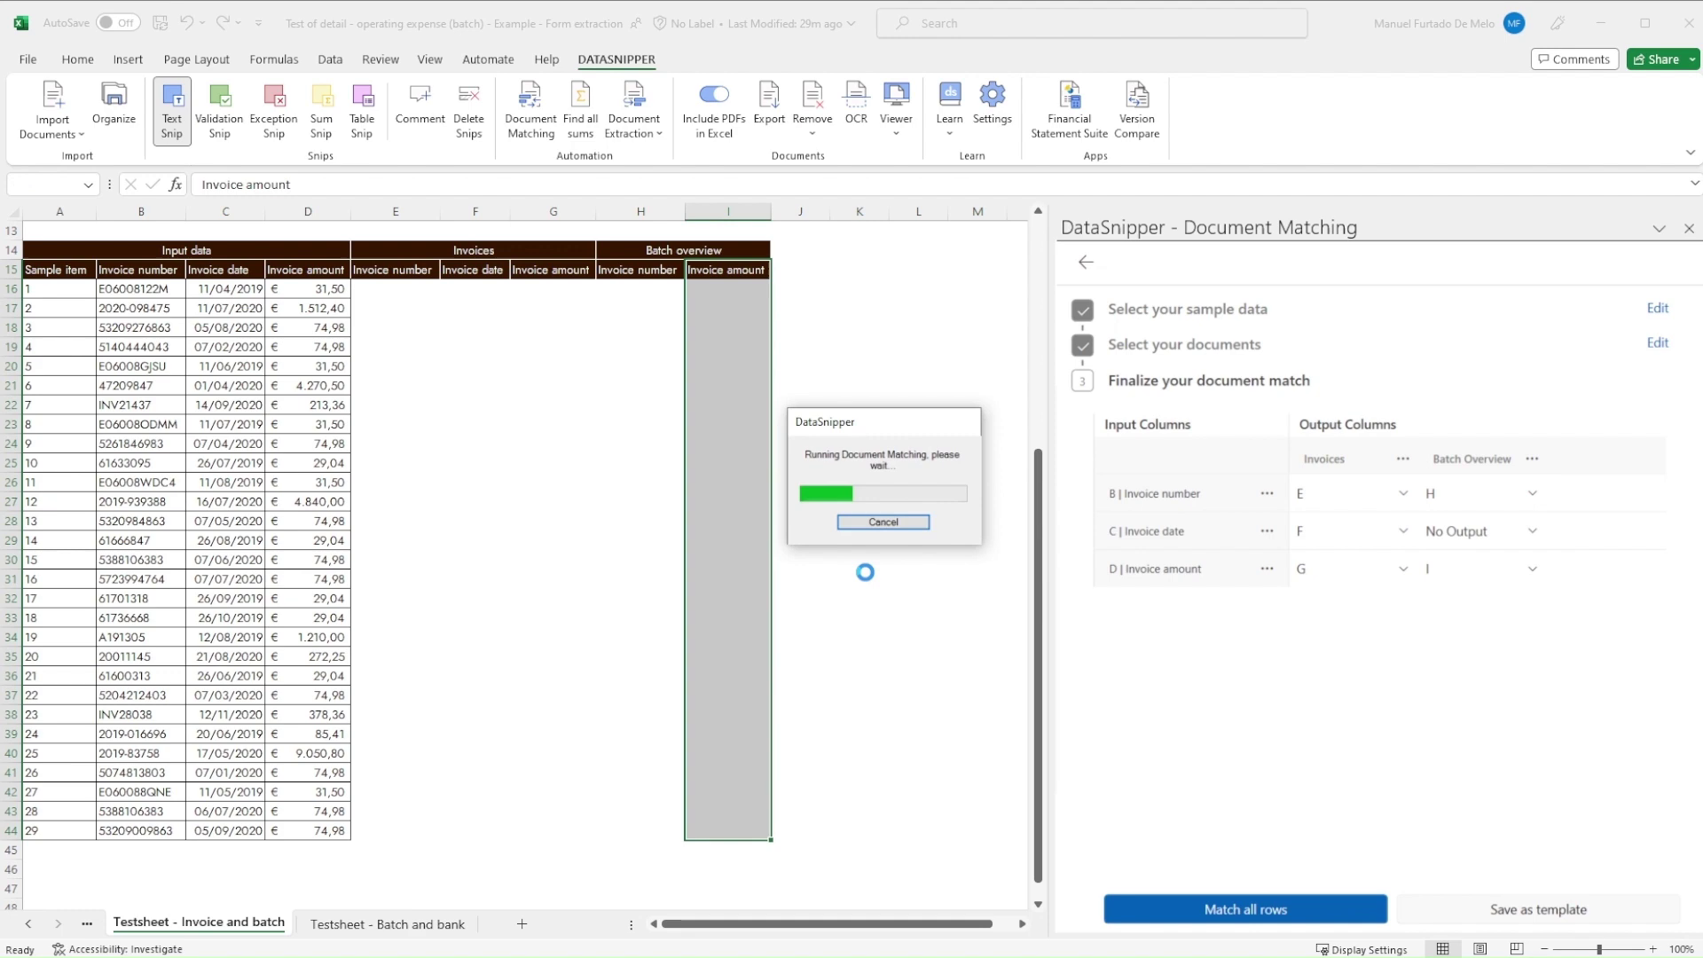
click(936, 527)
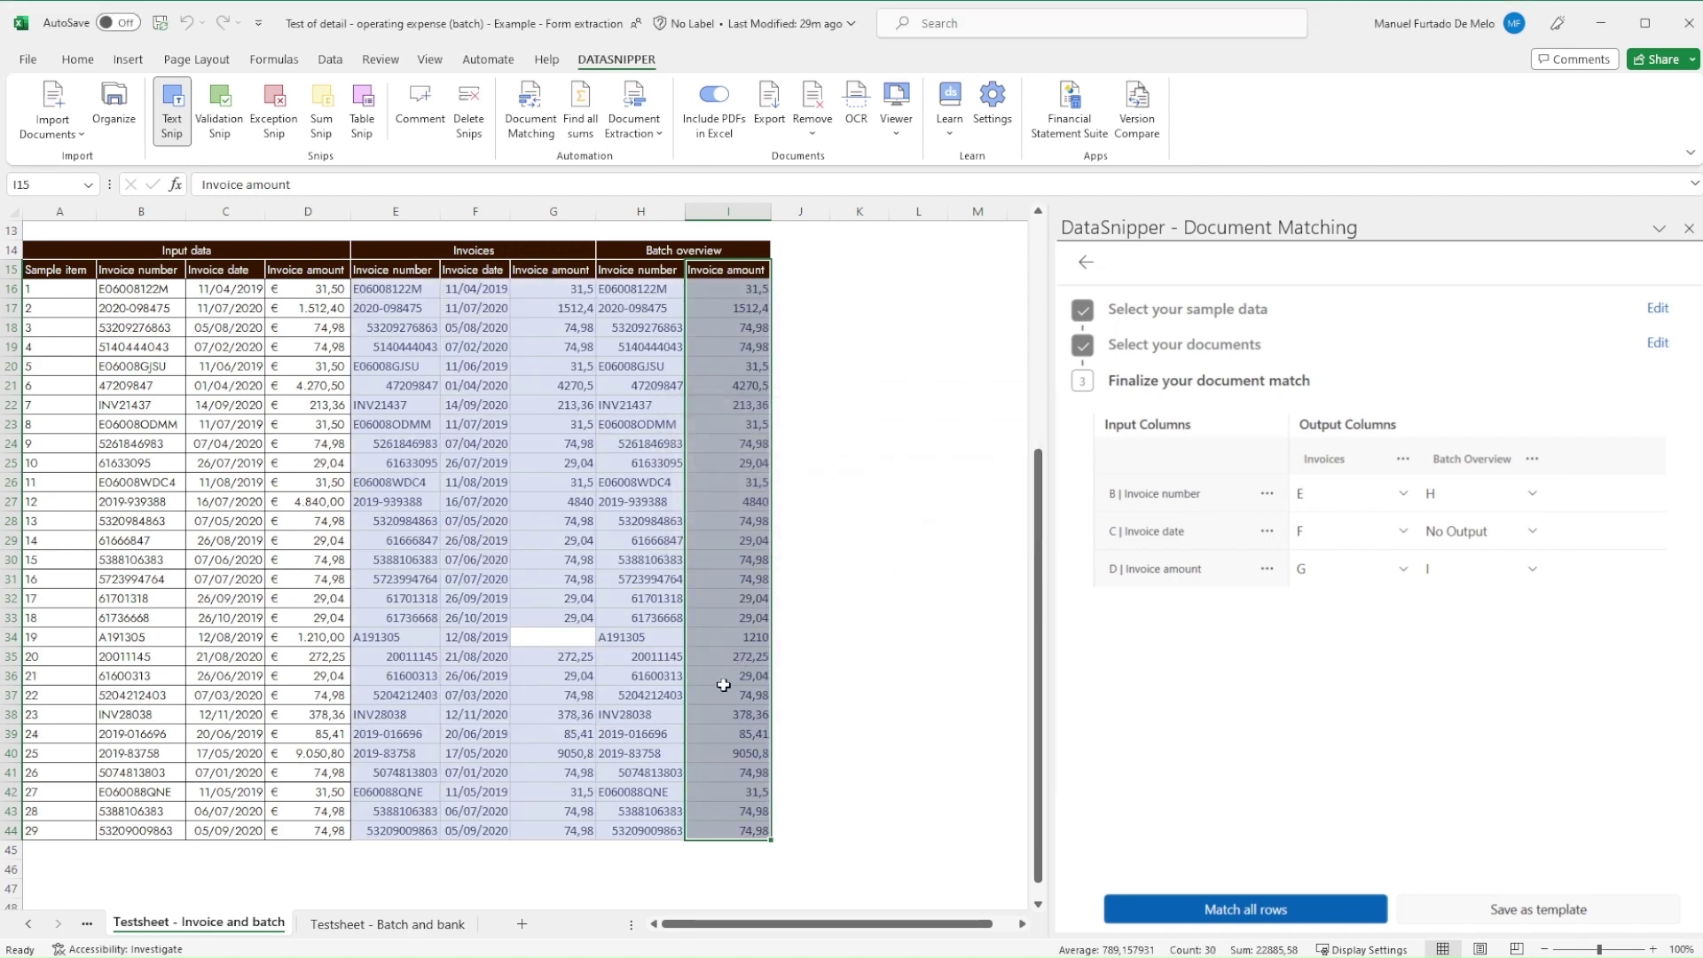
click(400, 405)
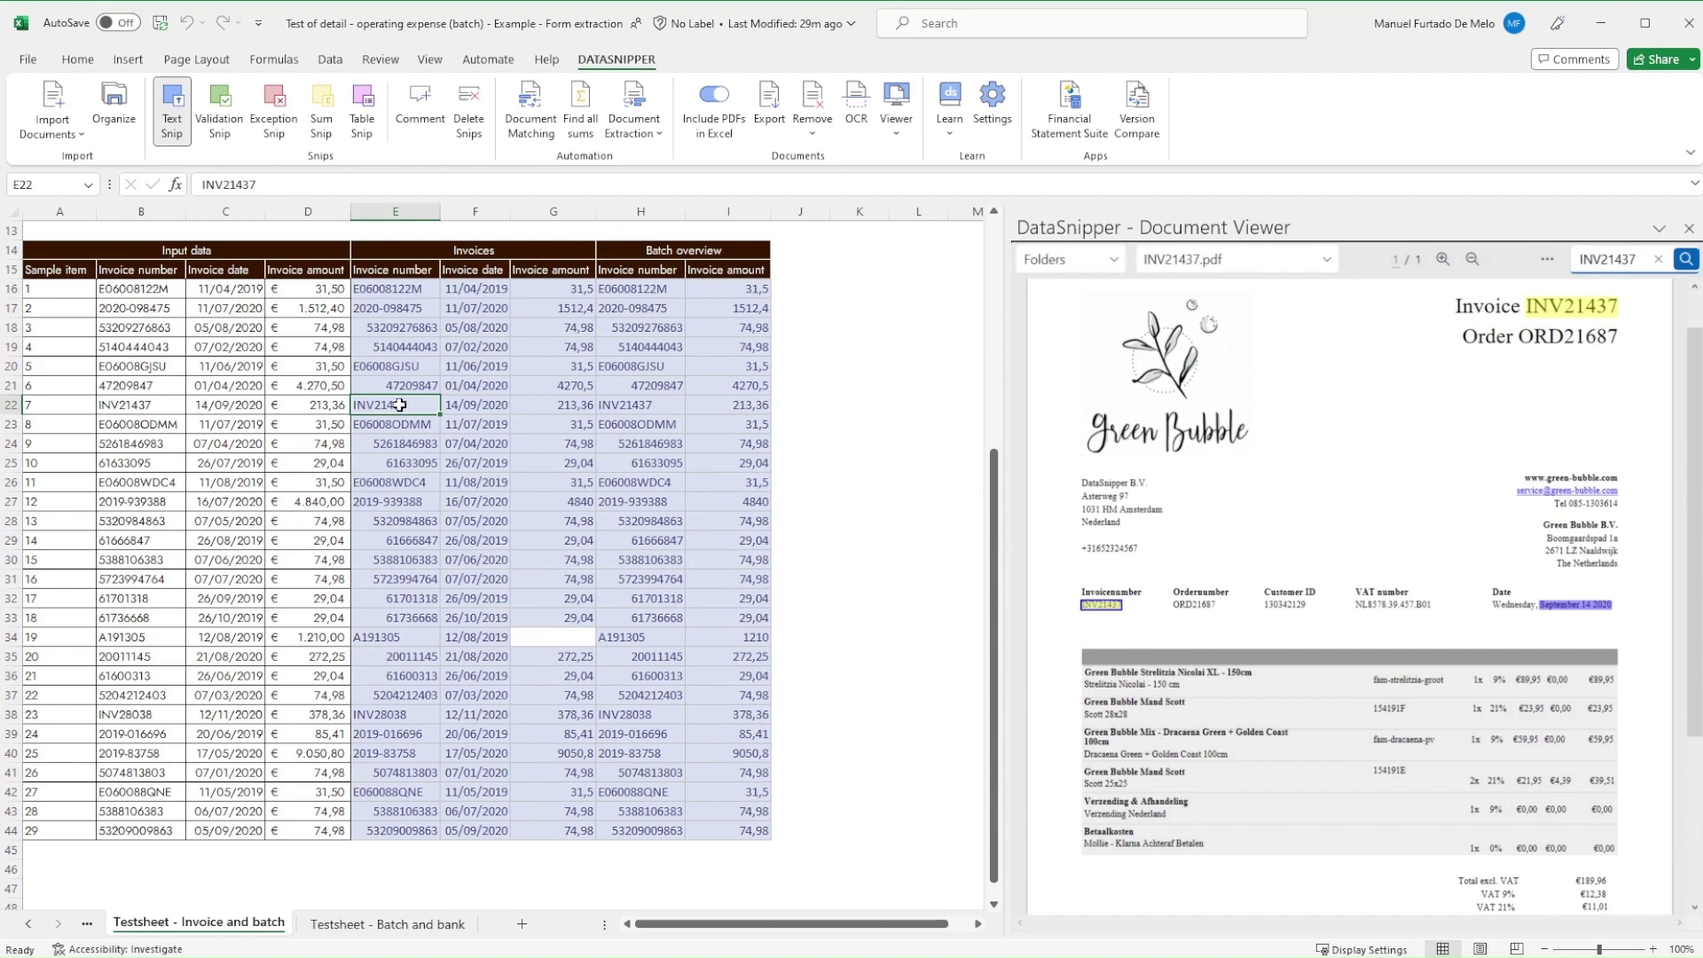
key(Down)
key(Down)
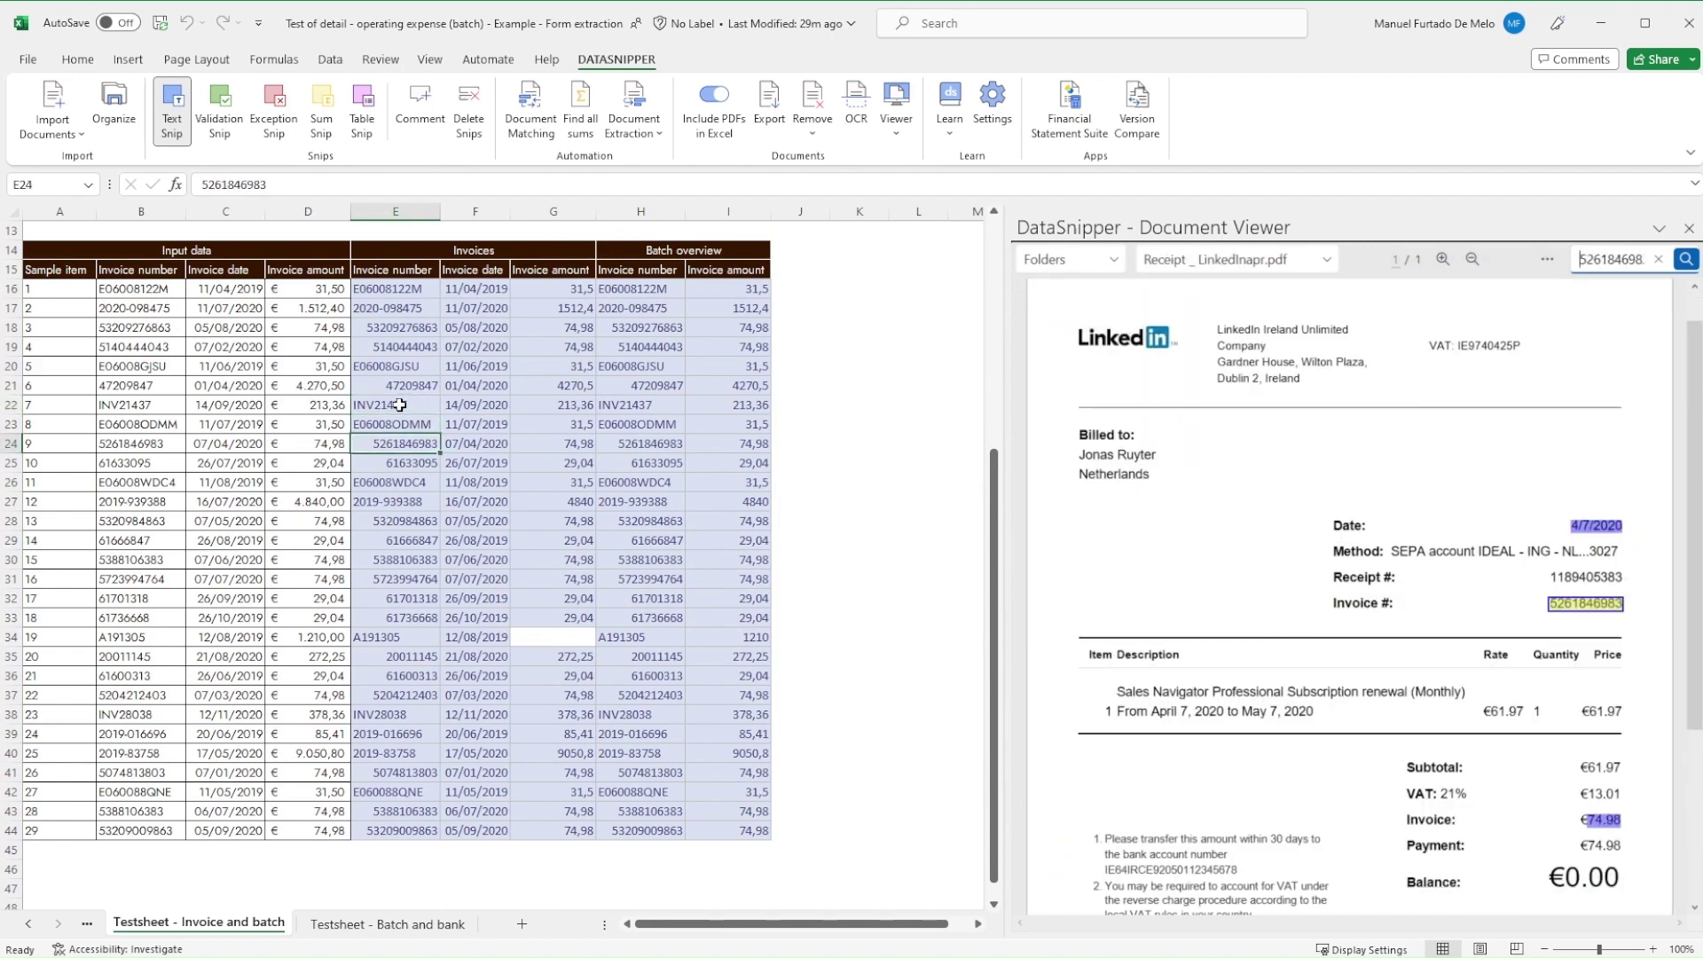
key(Down)
key(Down)
key(Down)
key(Down)
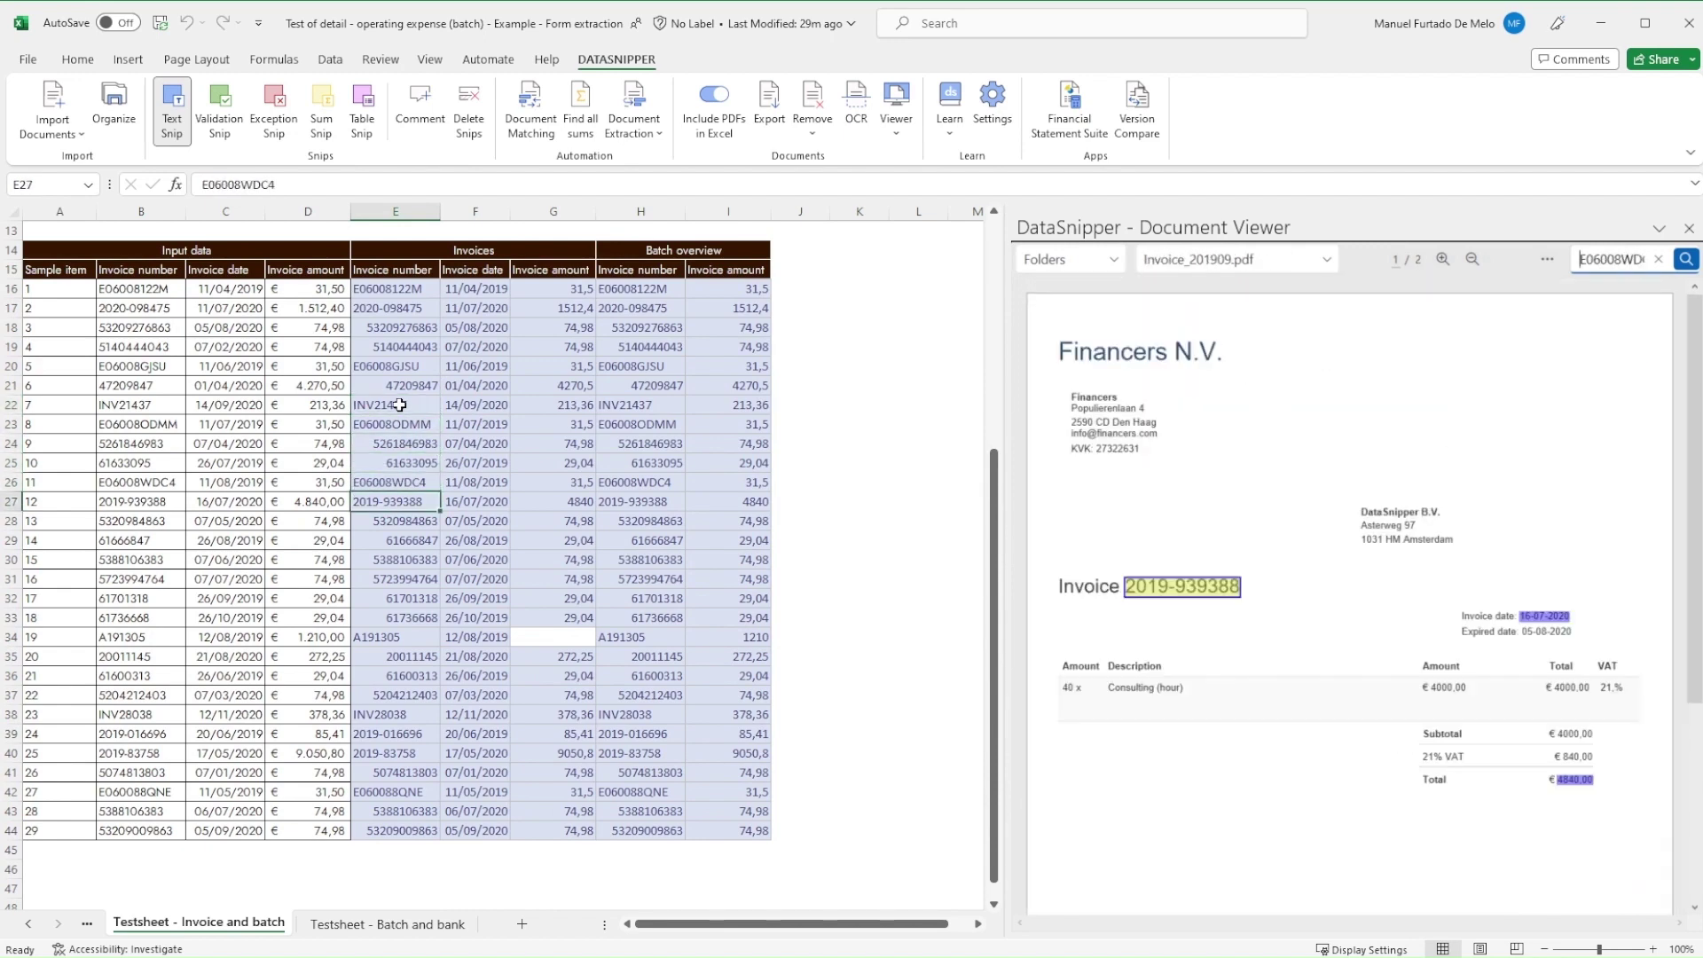
key(Down)
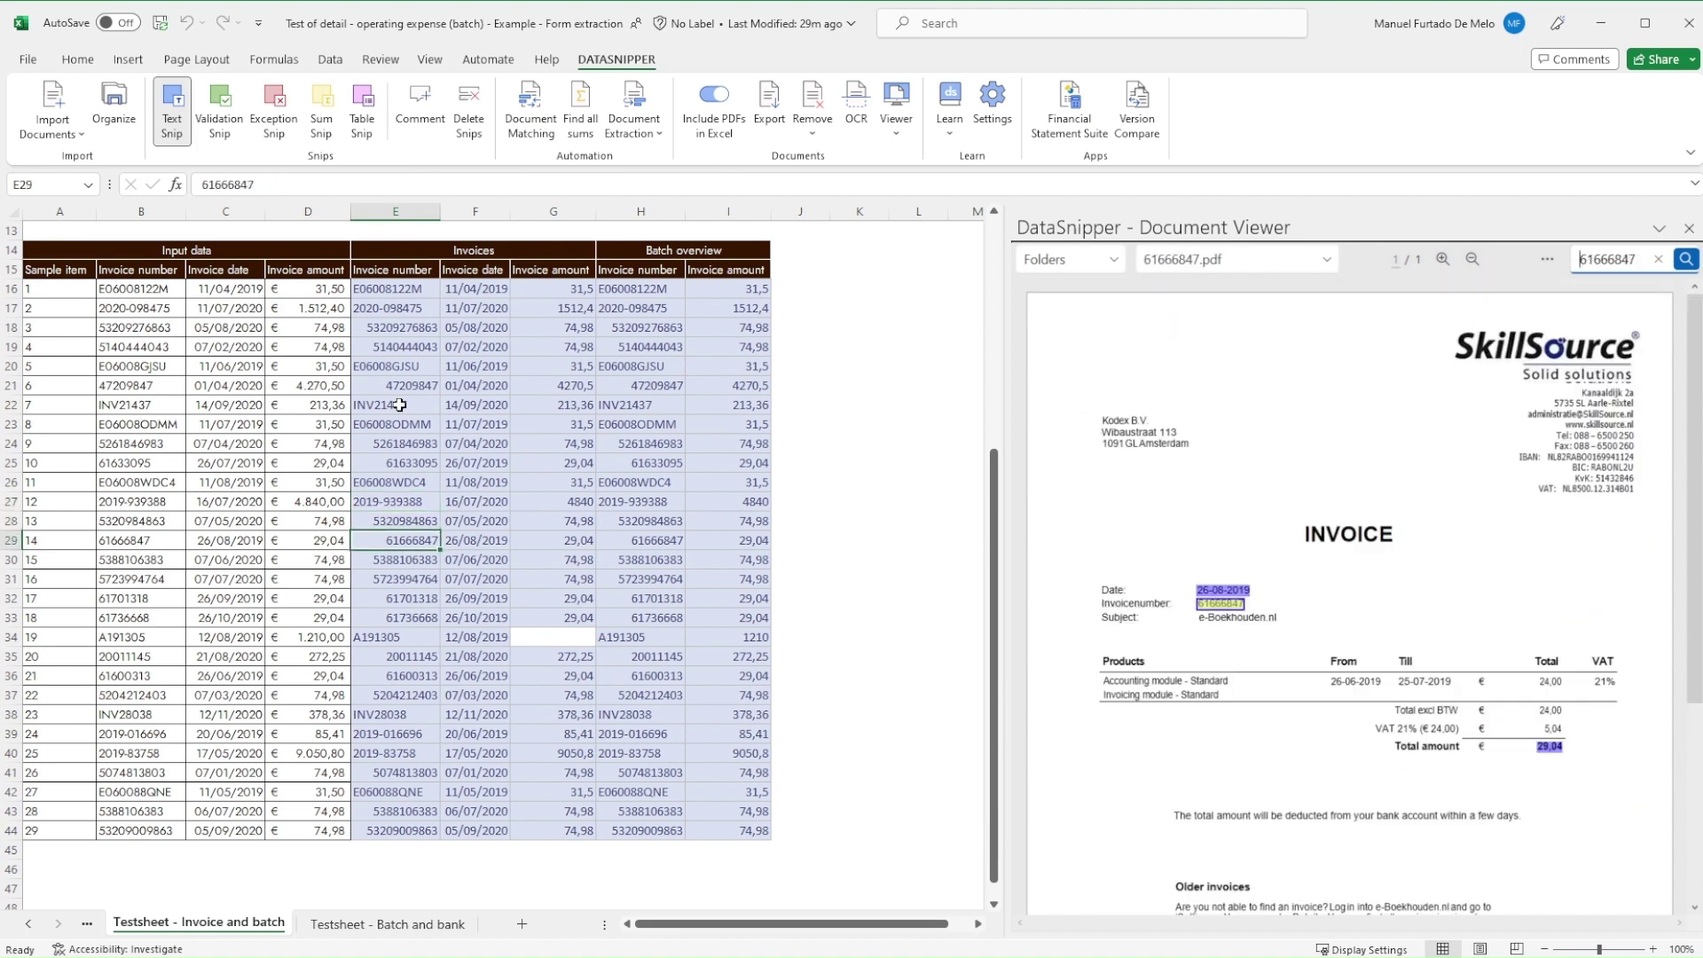
key(Down)
key(Down)
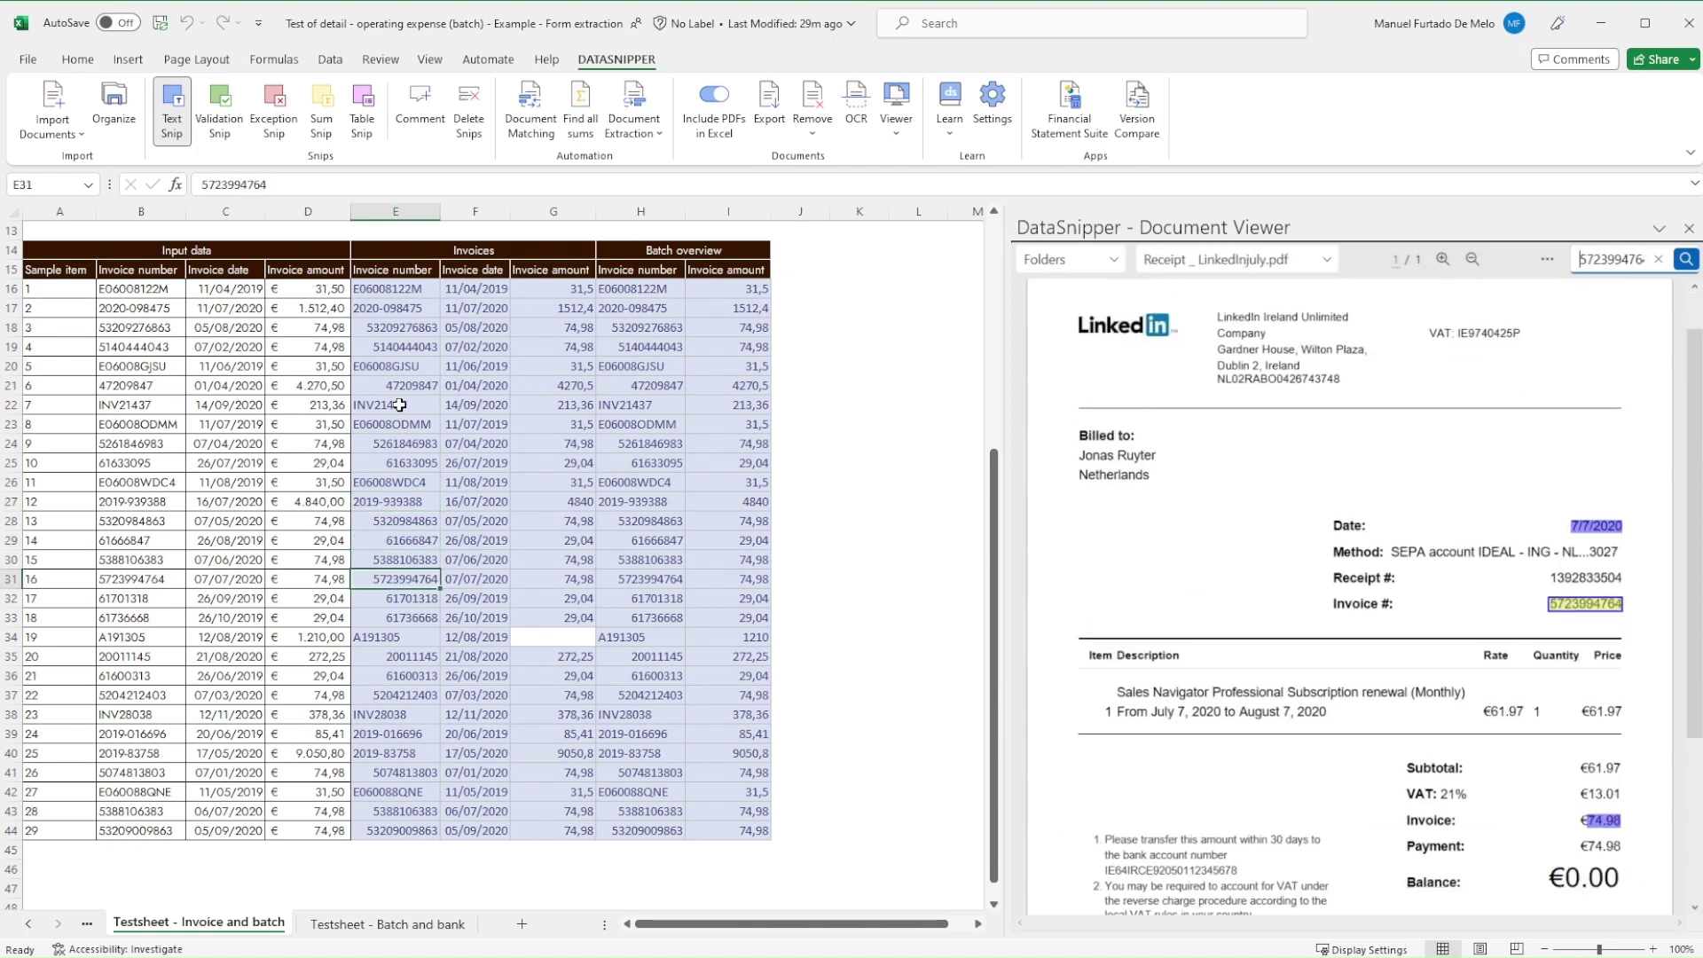
key(Down)
key(Down)
key(Down)
key(Right)
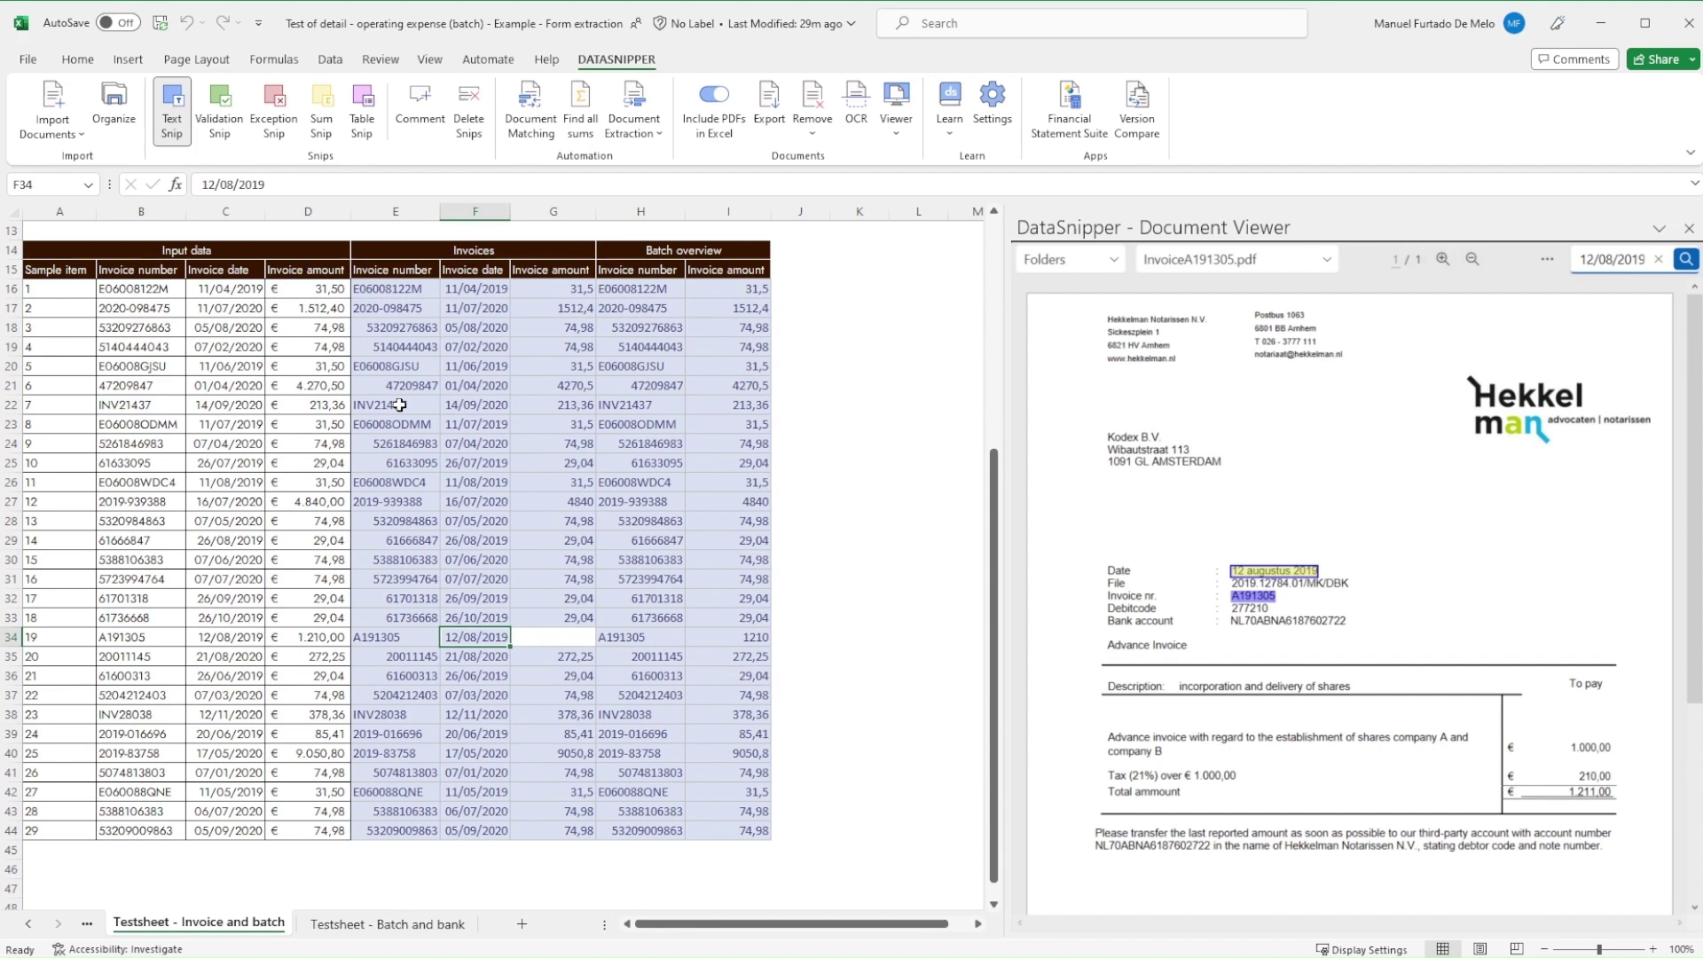
Step: Exception-snip G34, sample 19's blank amount, as X against the invoice's 1.211,00 total
scroll(1285, 695, down, 3)
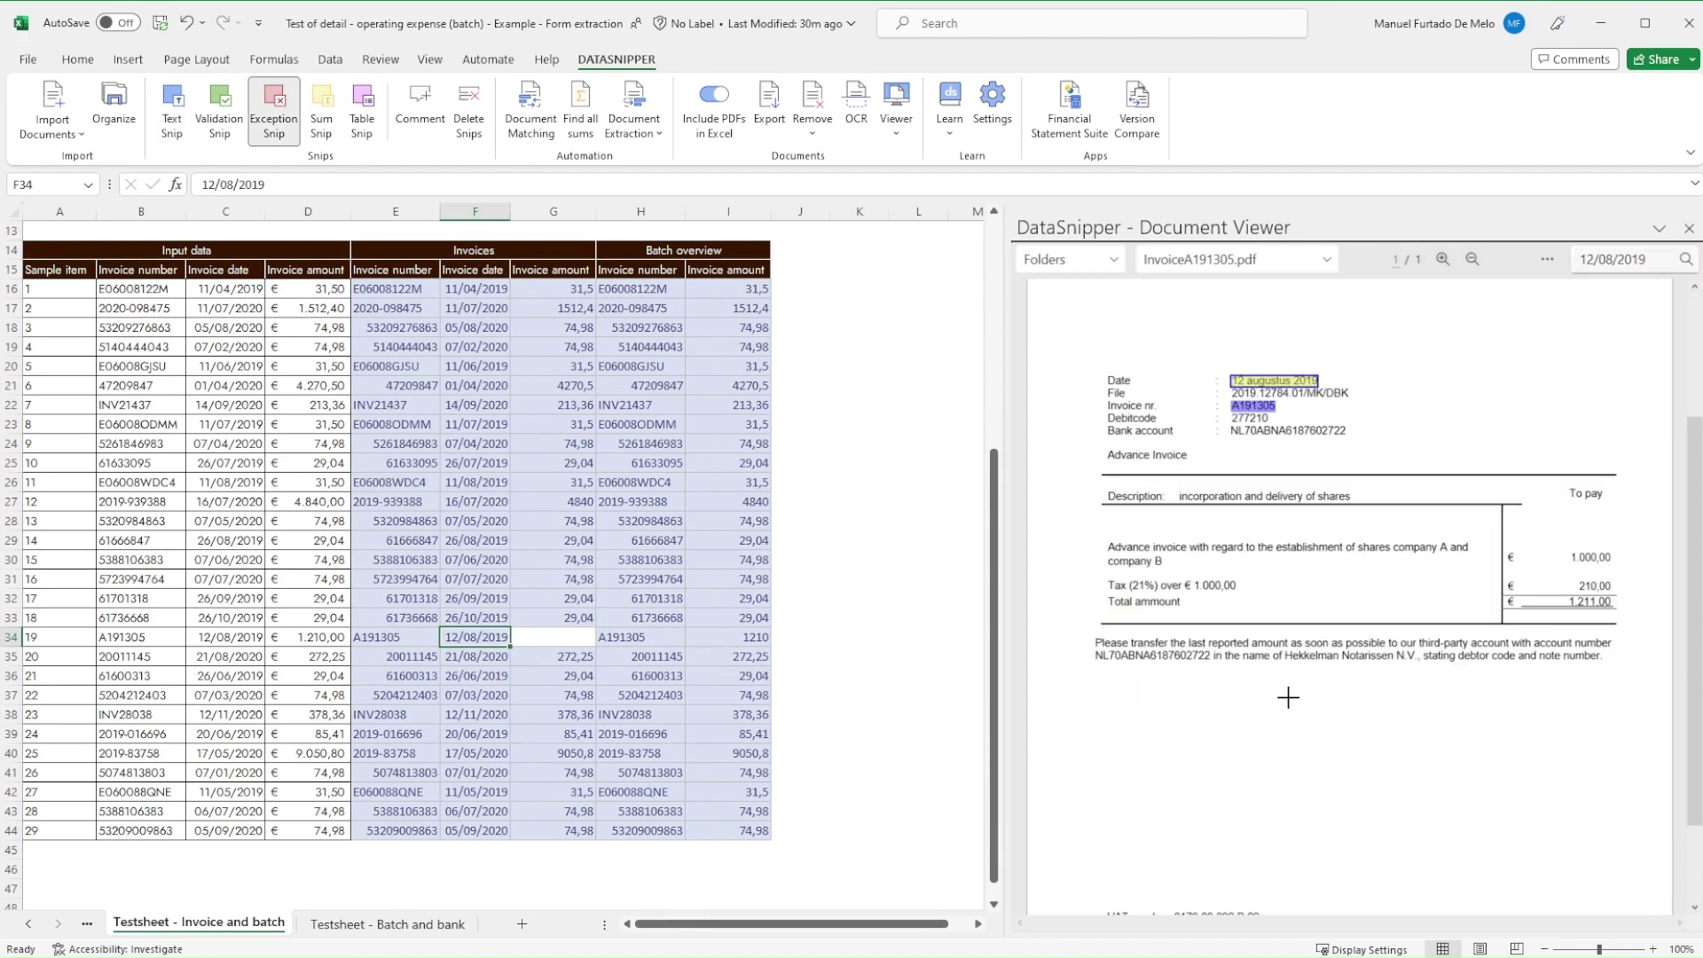
key(alt+e)
key(Right)
drag(1621, 614, 1561, 594)
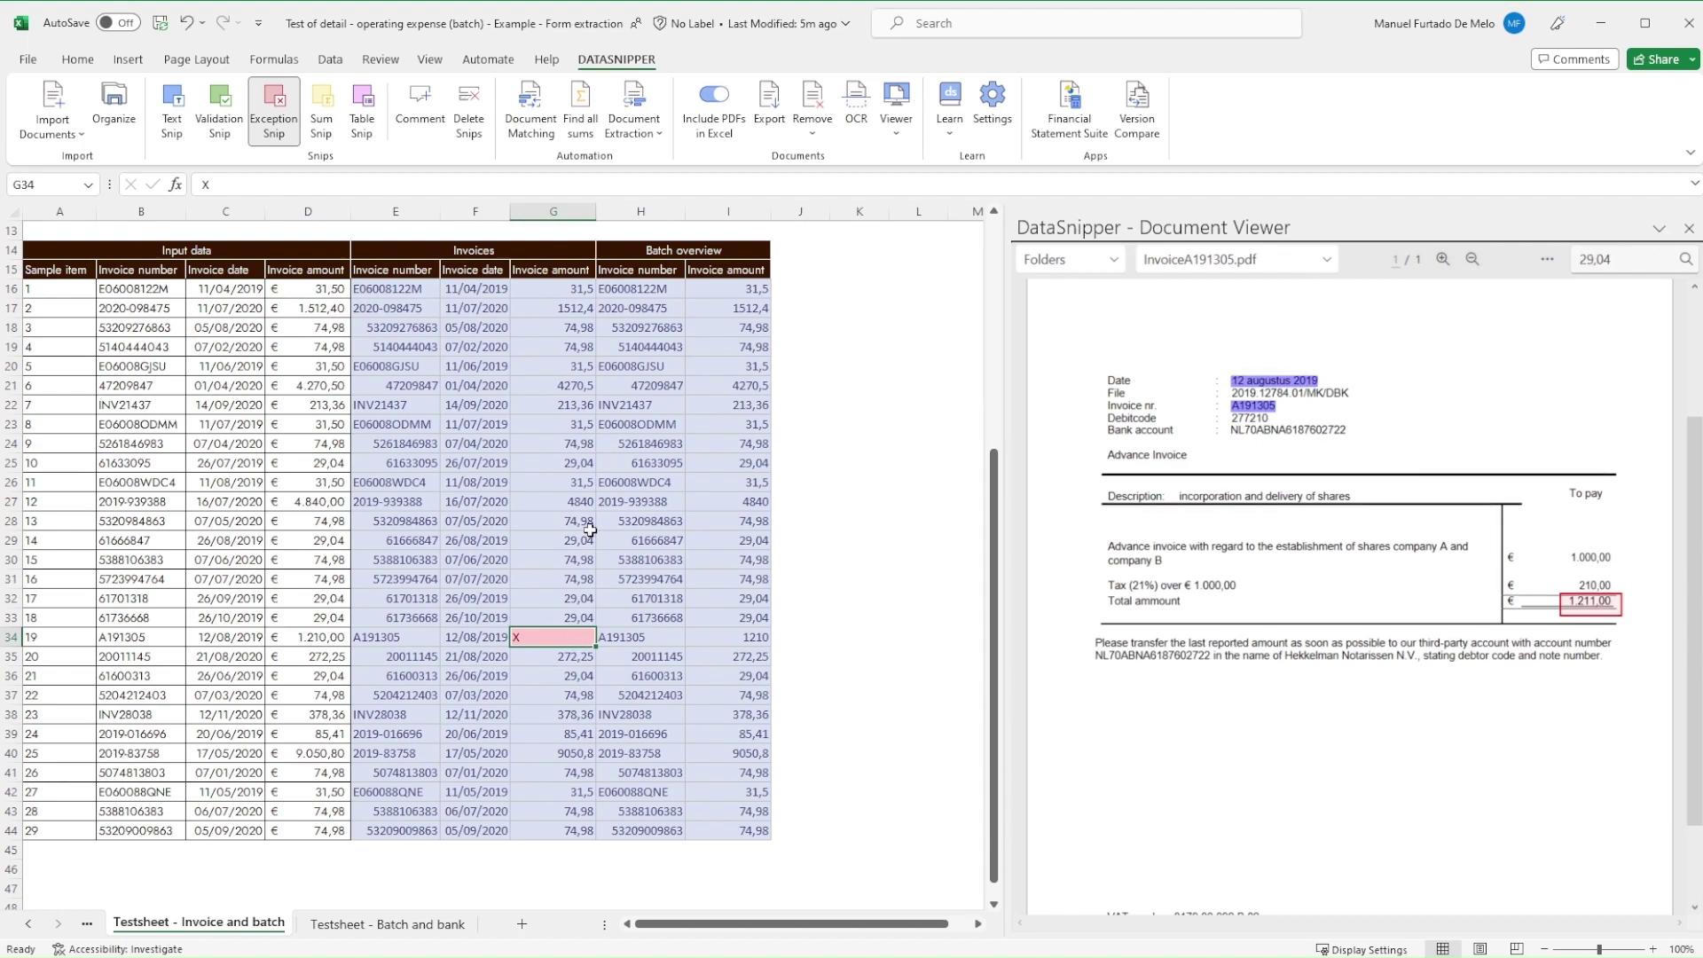
Step: Open Form Extraction, filter documents by 'batch', and load all 11 Batch overview PDFs
click(633, 107)
click(695, 168)
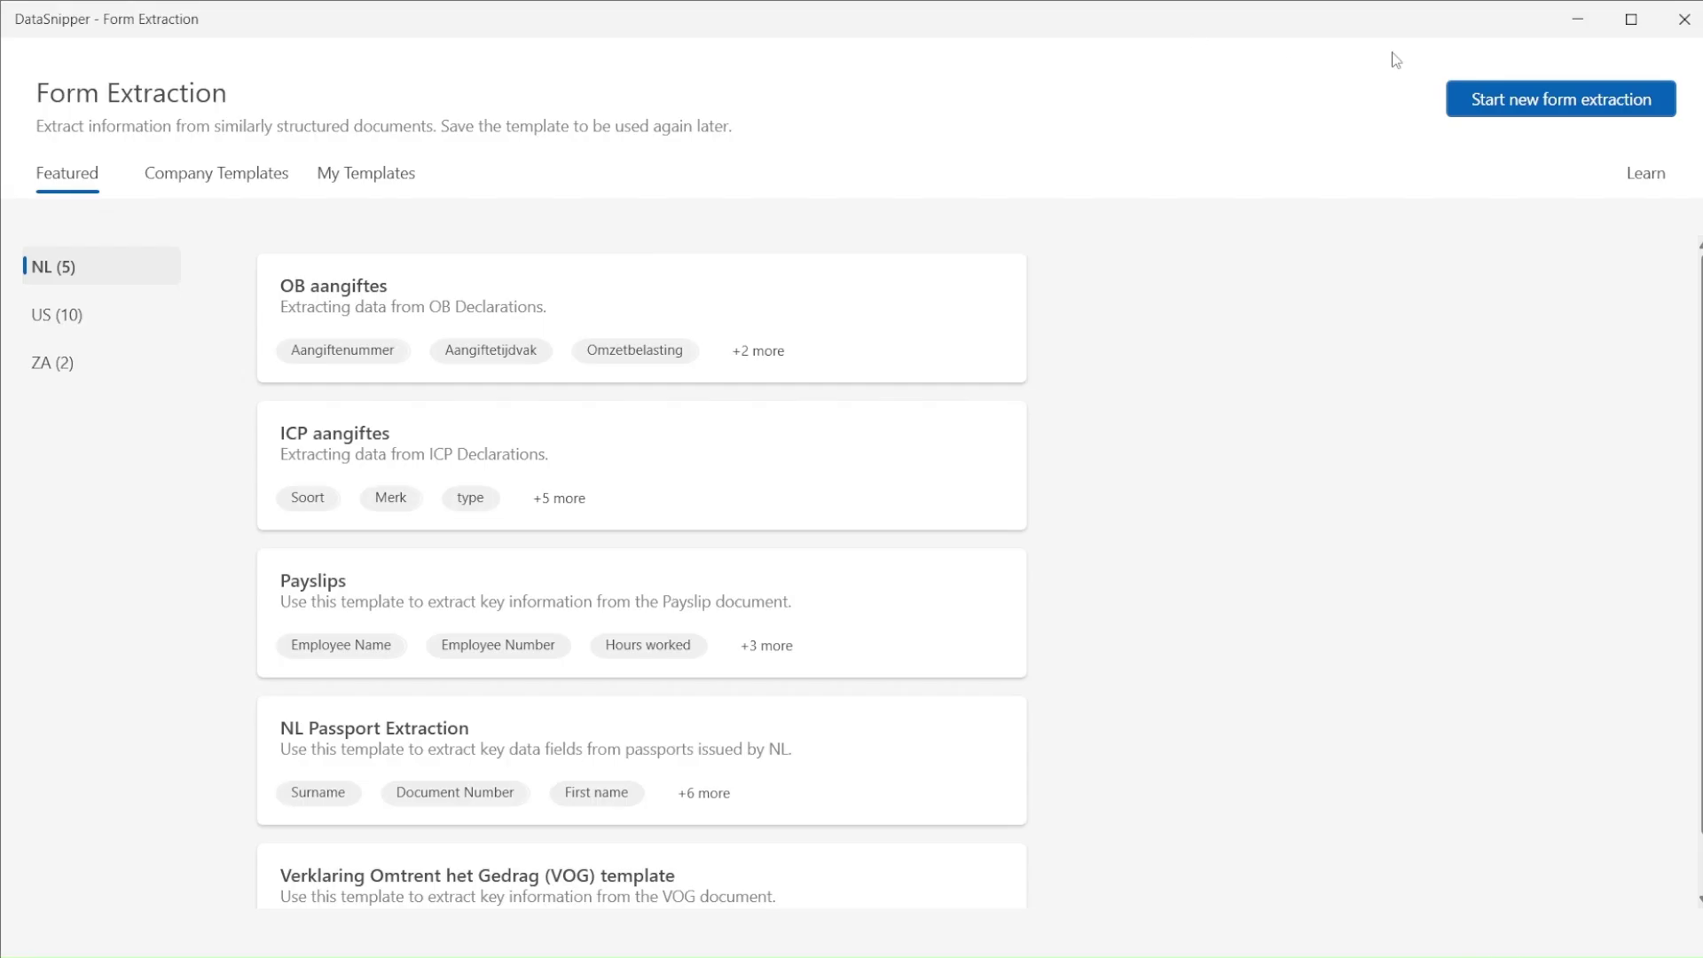
click(1471, 104)
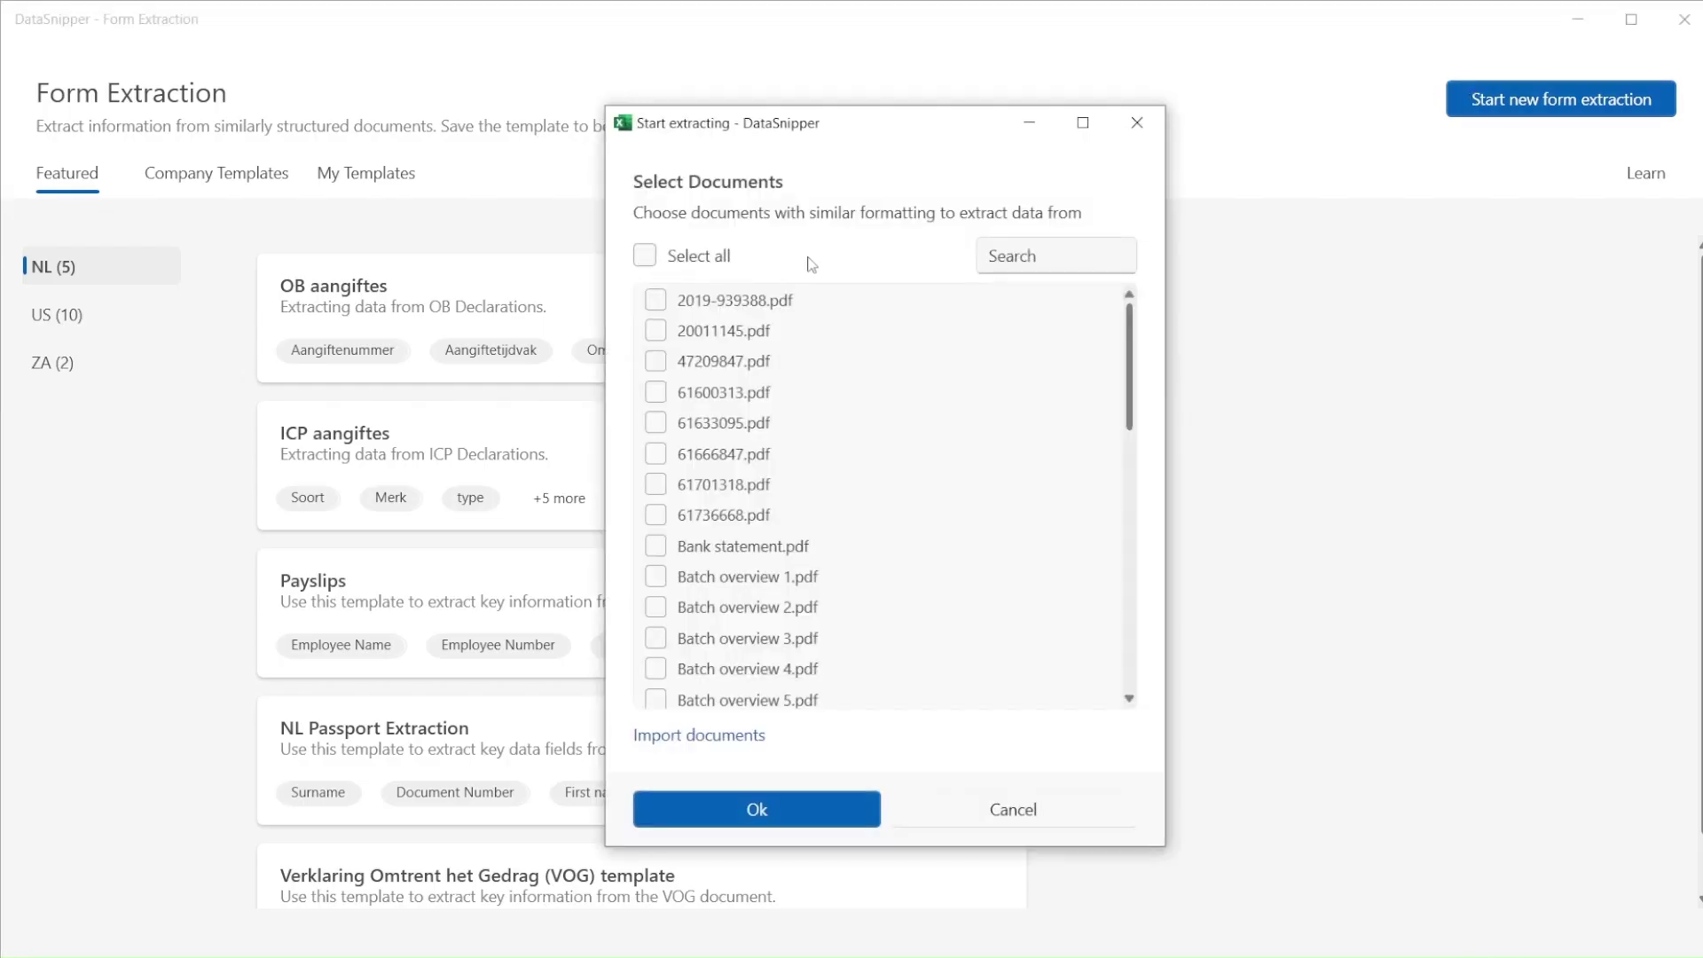
click(1043, 267)
text(batch)
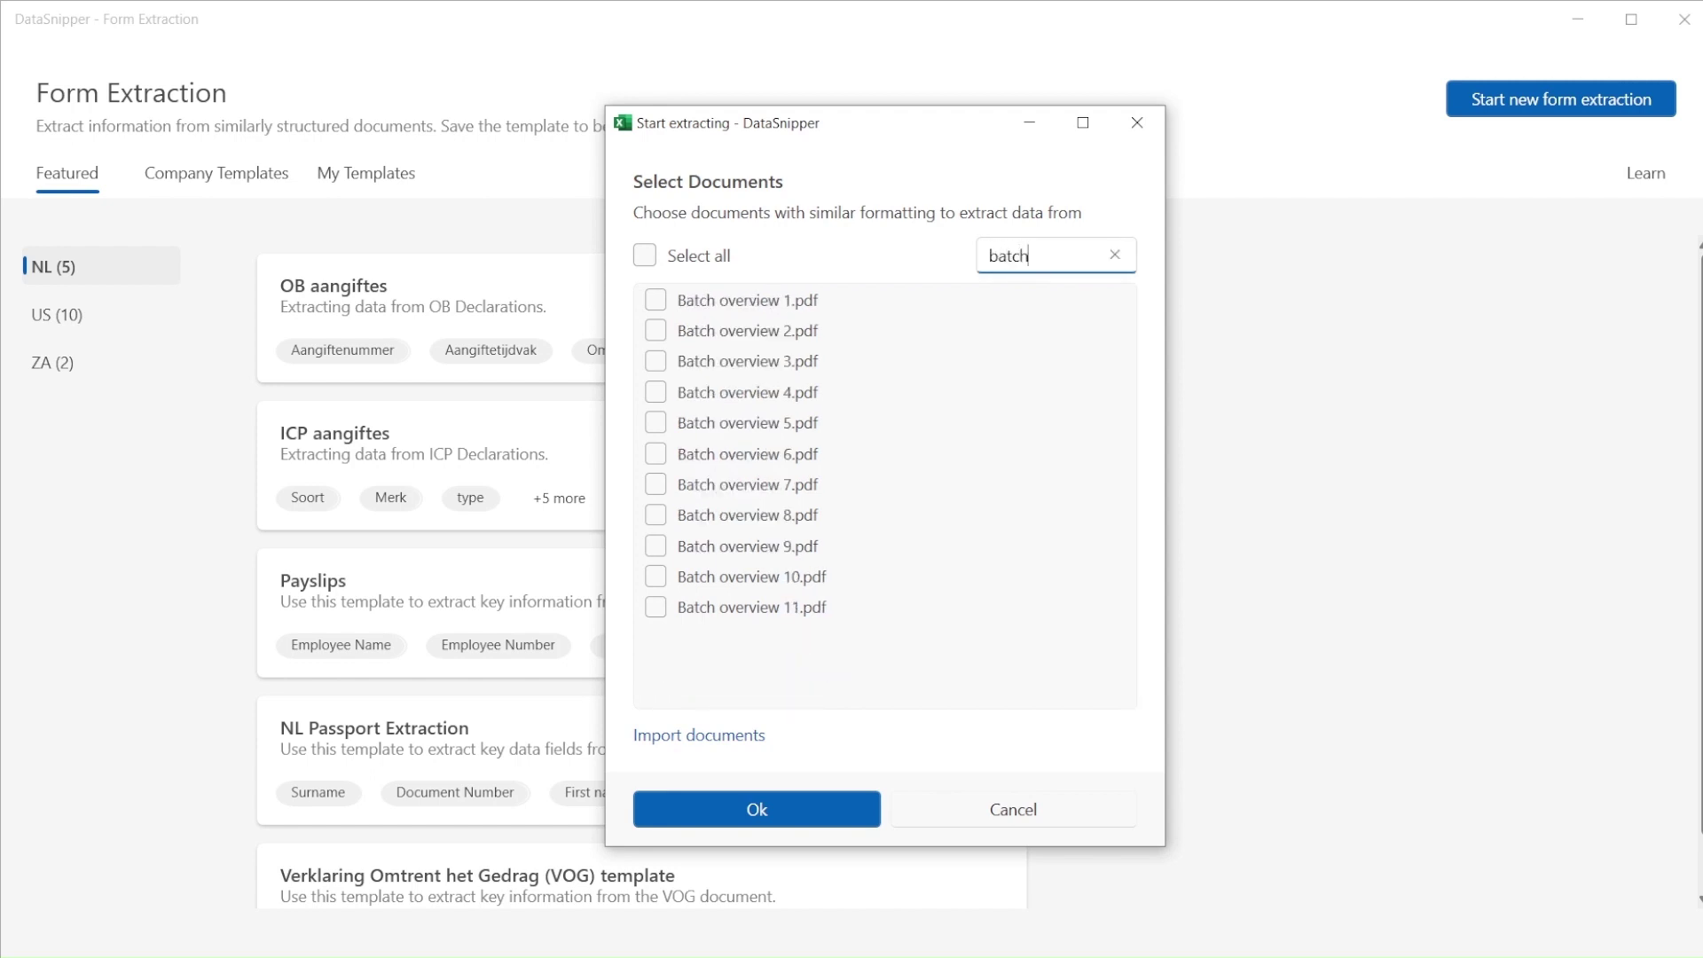
click(645, 255)
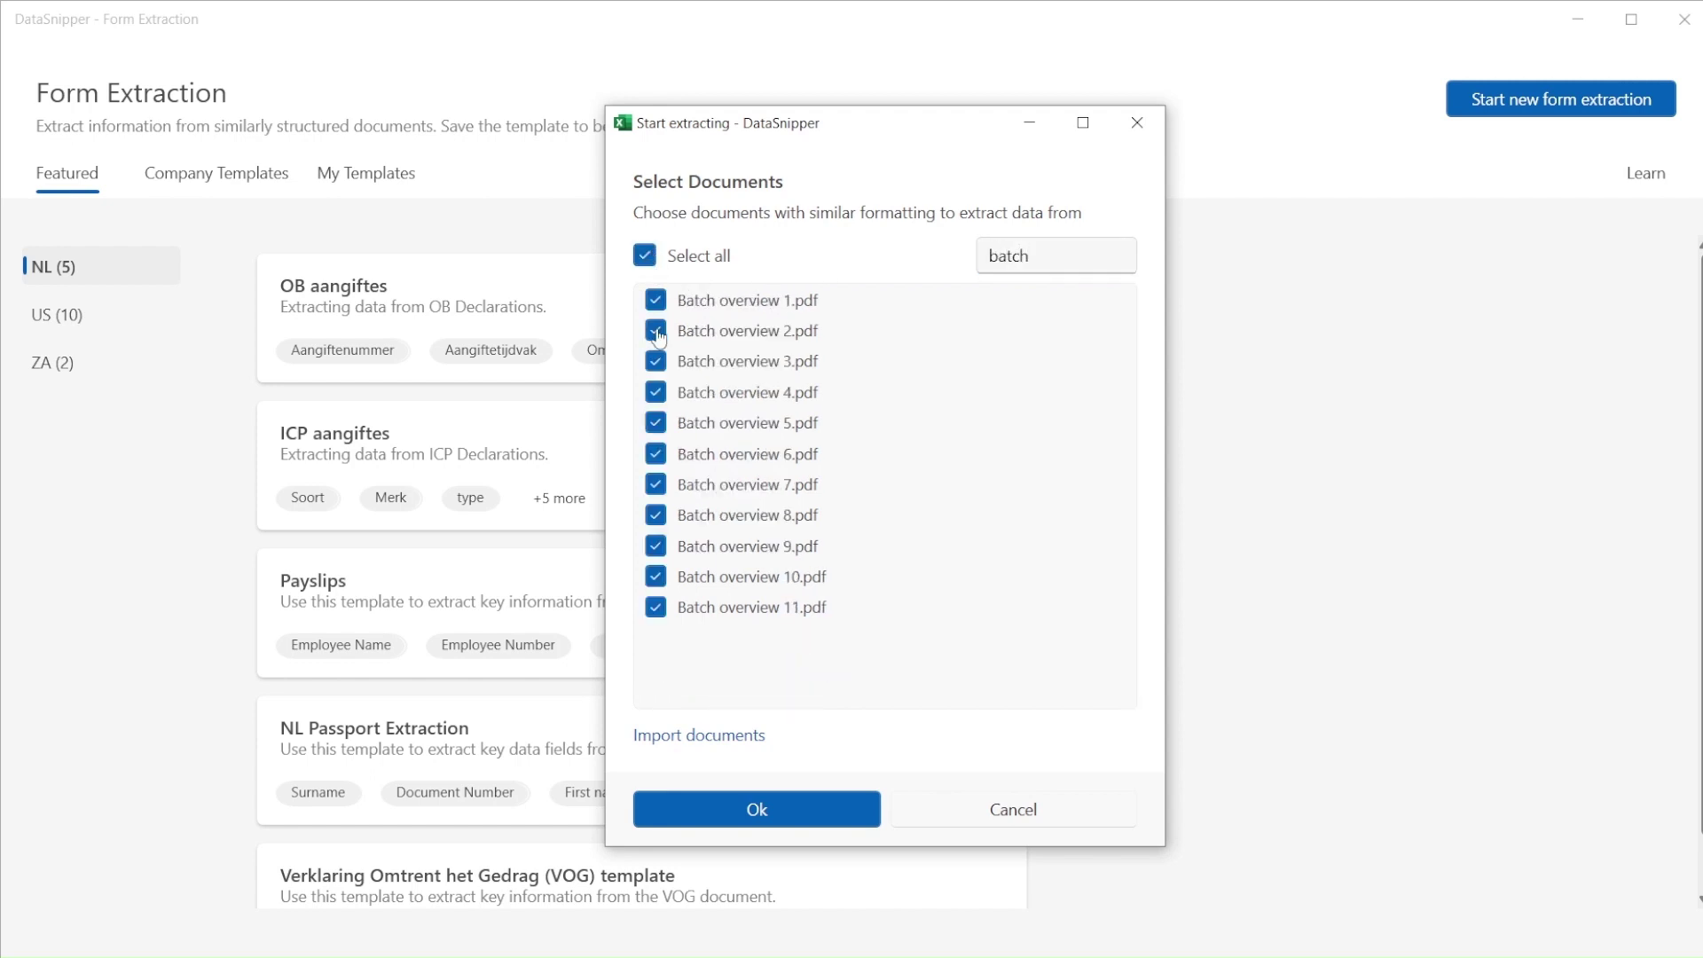
click(813, 813)
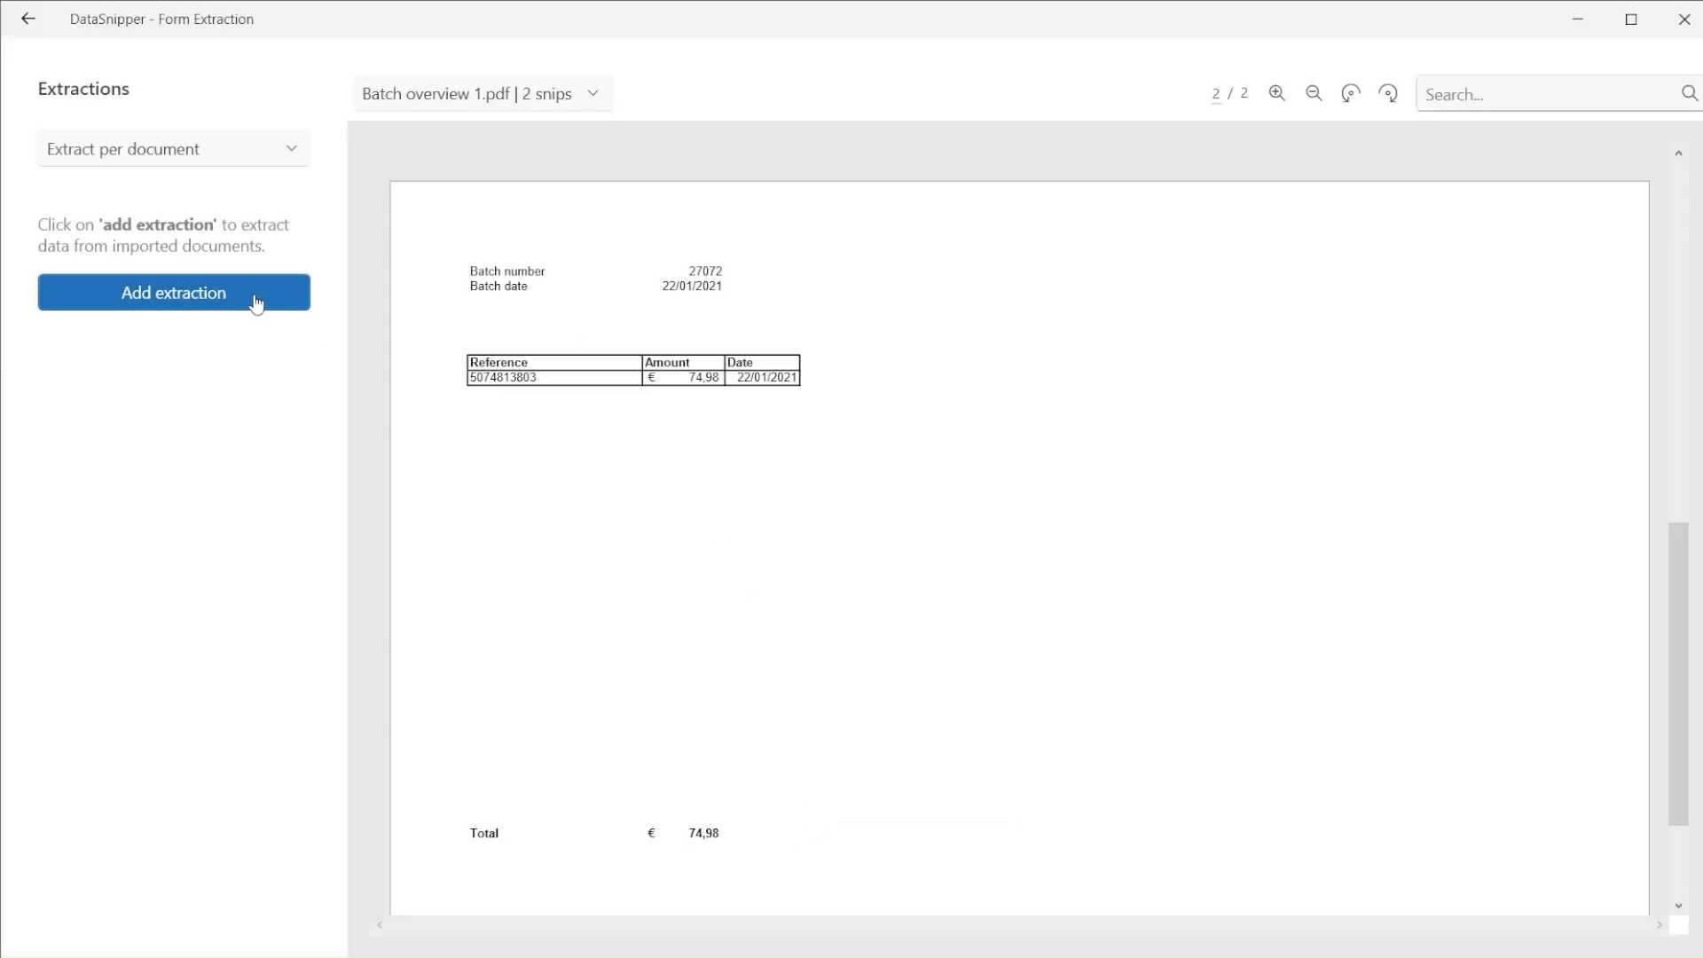
Step: Snip batch number 27072, date 22/01/2021 and Total amount 74,98 as fields, then export to Excel
click(255, 304)
scroll(647, 371, up, 8)
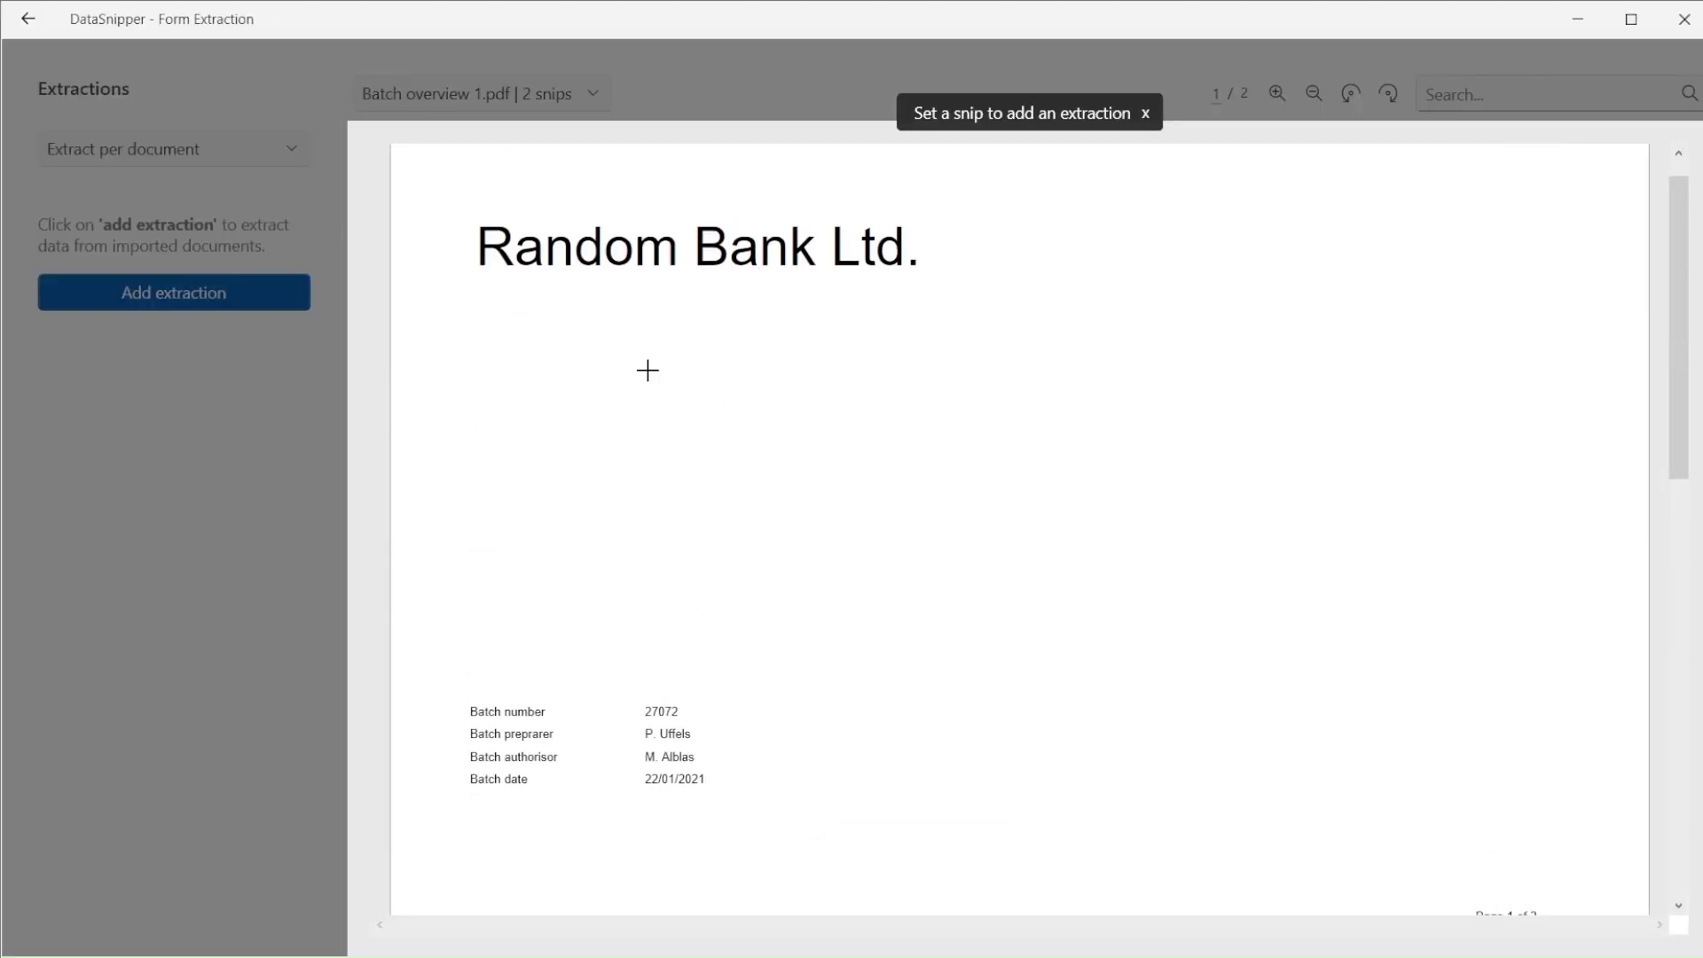
drag(638, 703, 693, 727)
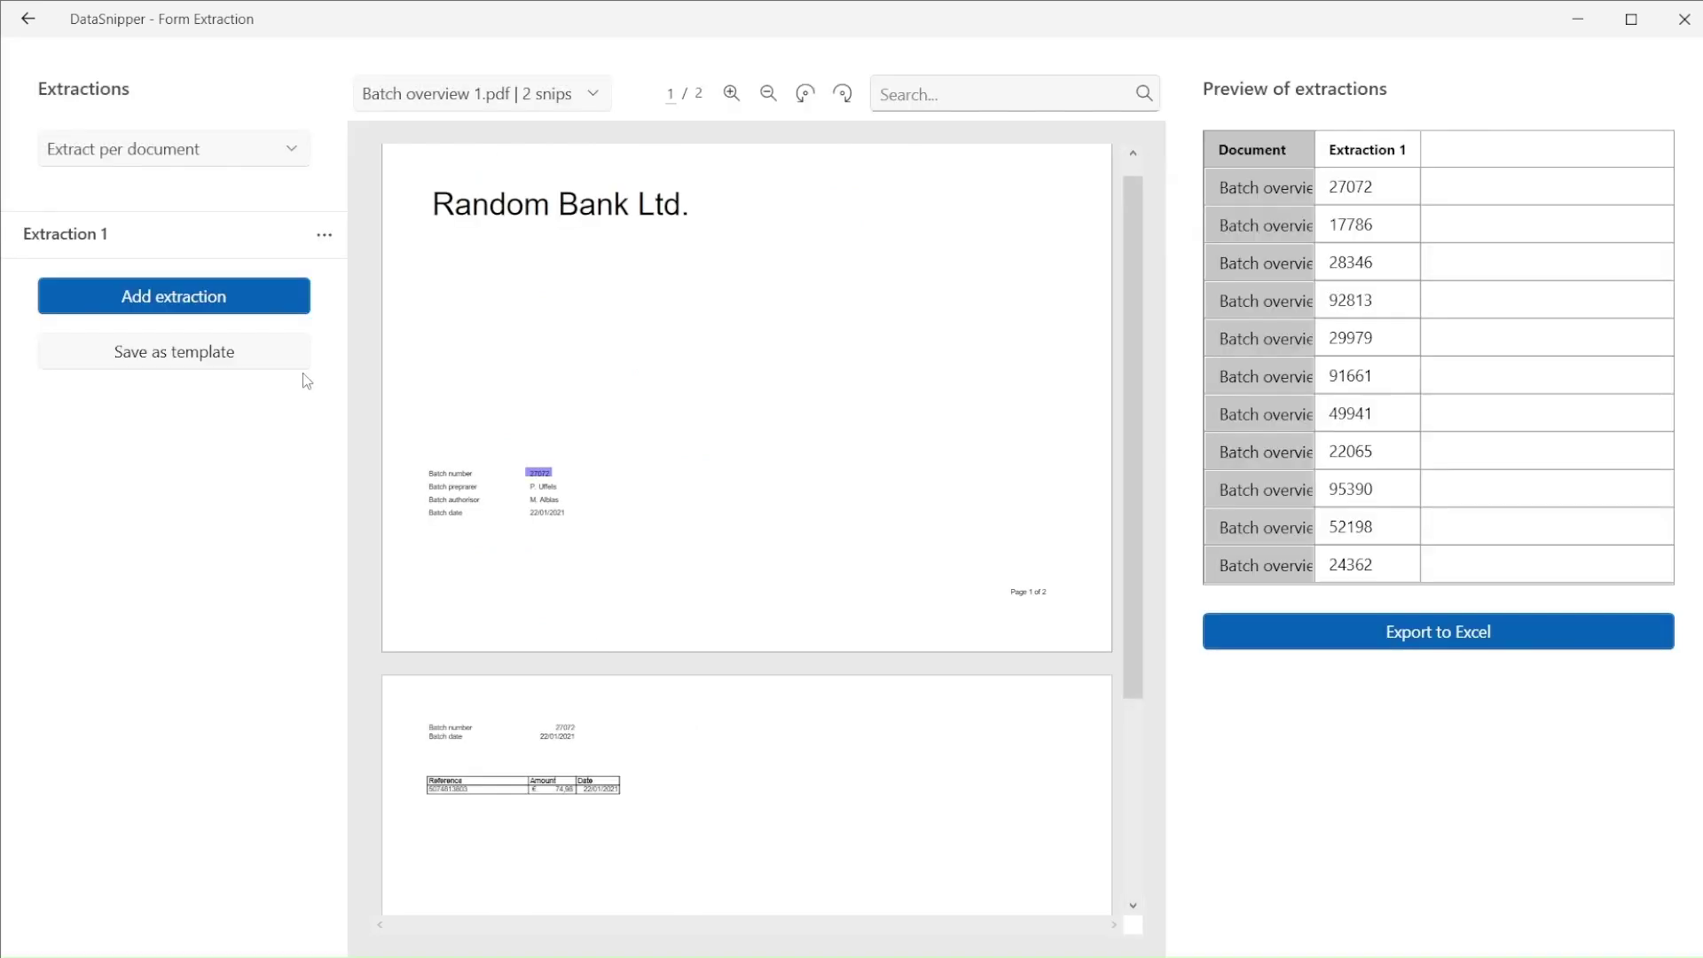
click(220, 304)
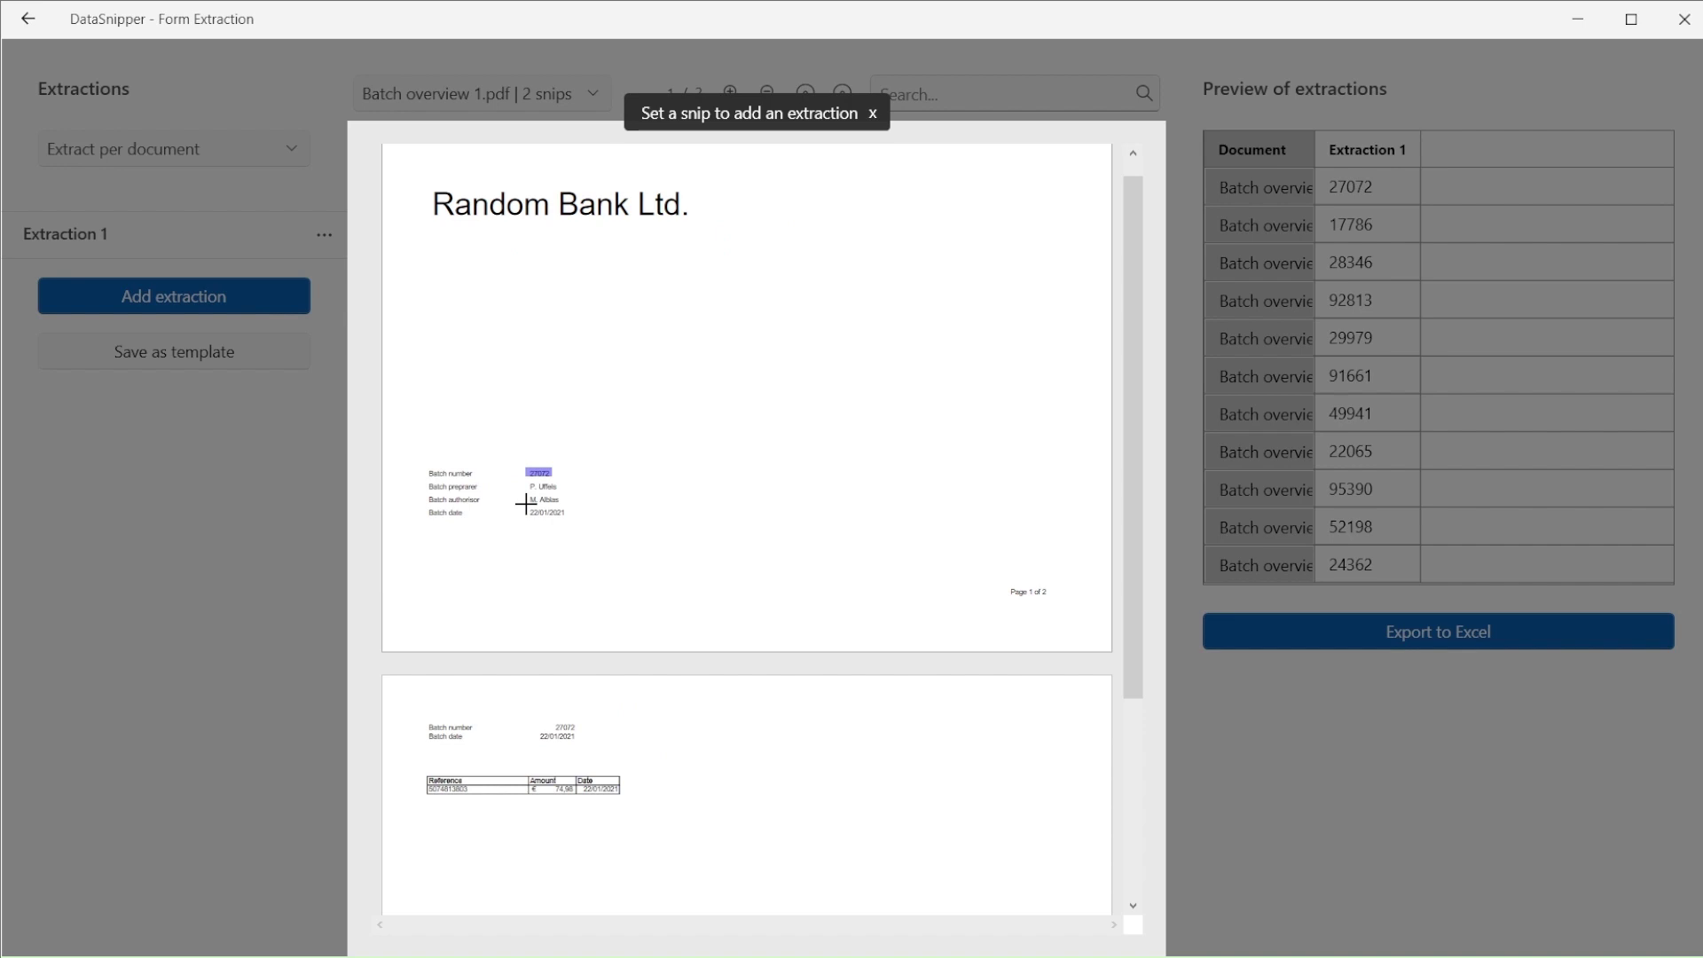
drag(526, 505, 568, 521)
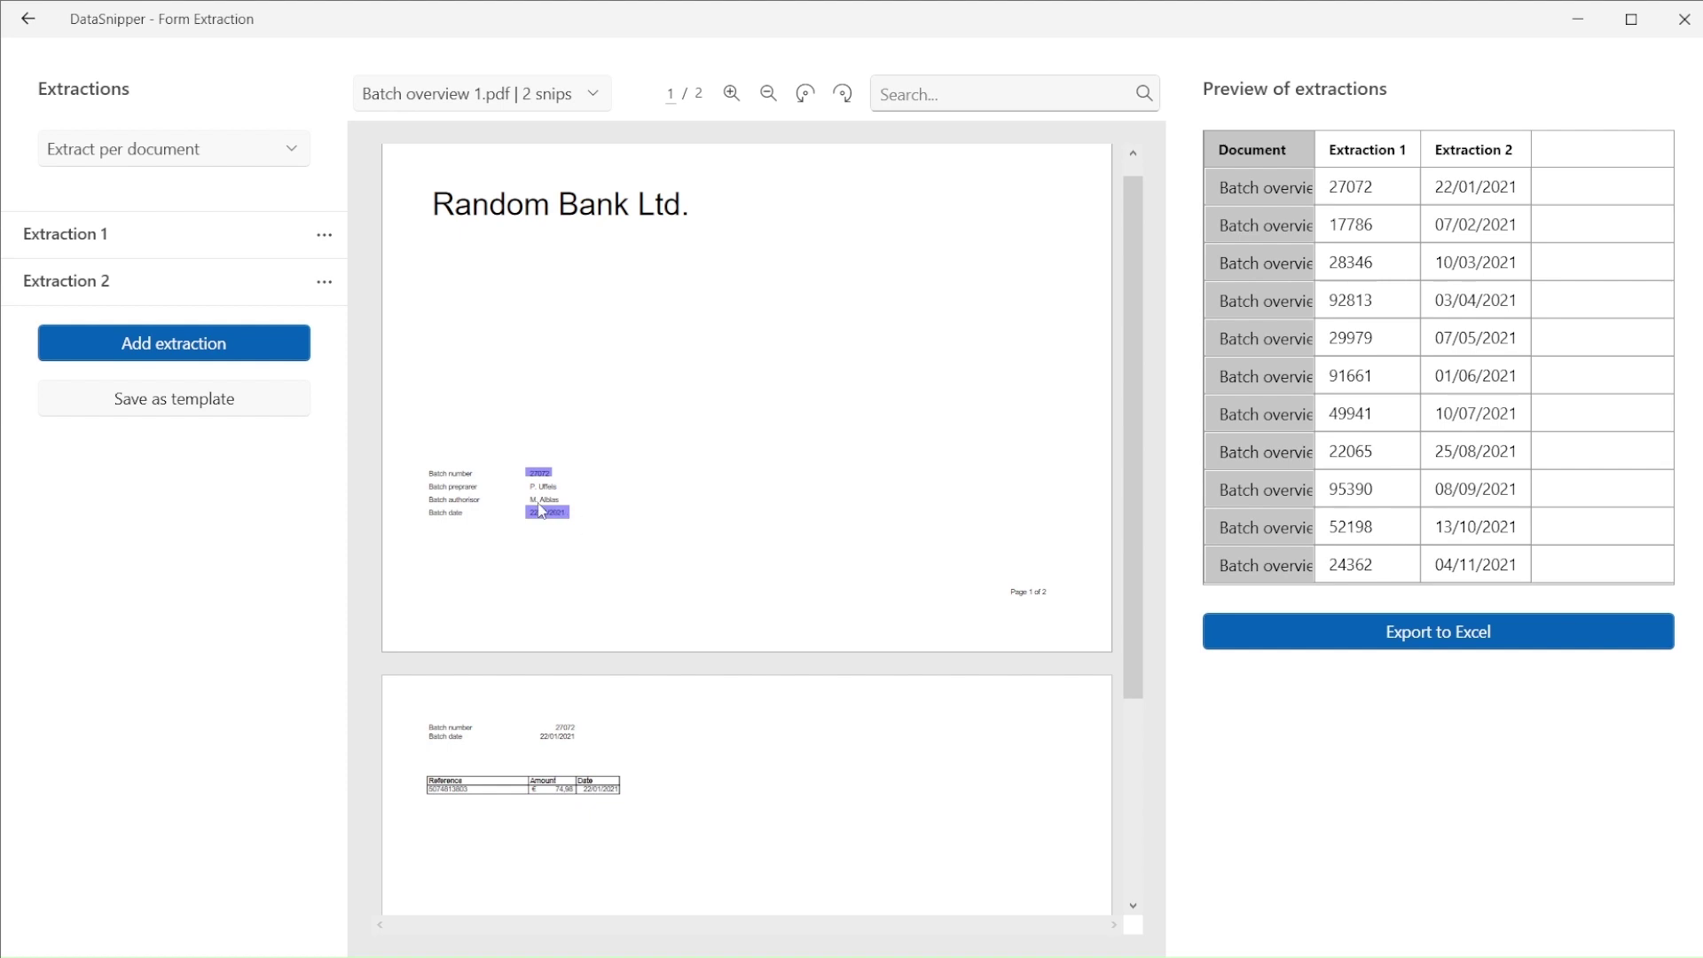
click(298, 343)
scroll(576, 696, down, 3)
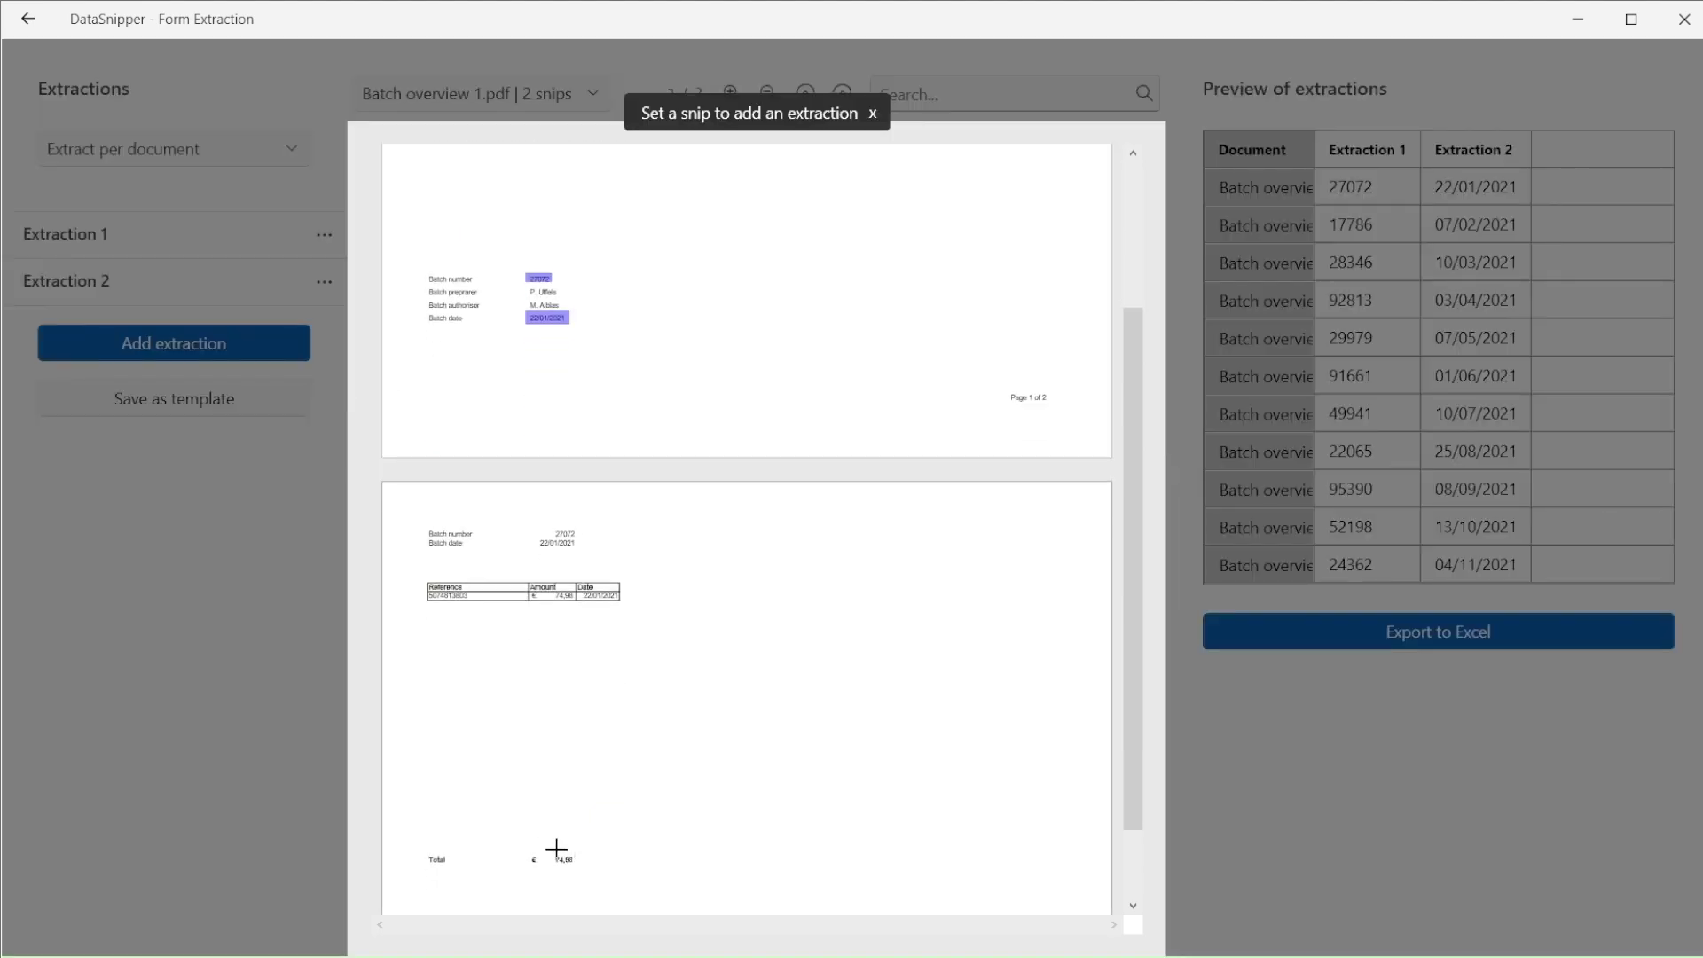
drag(552, 853, 581, 871)
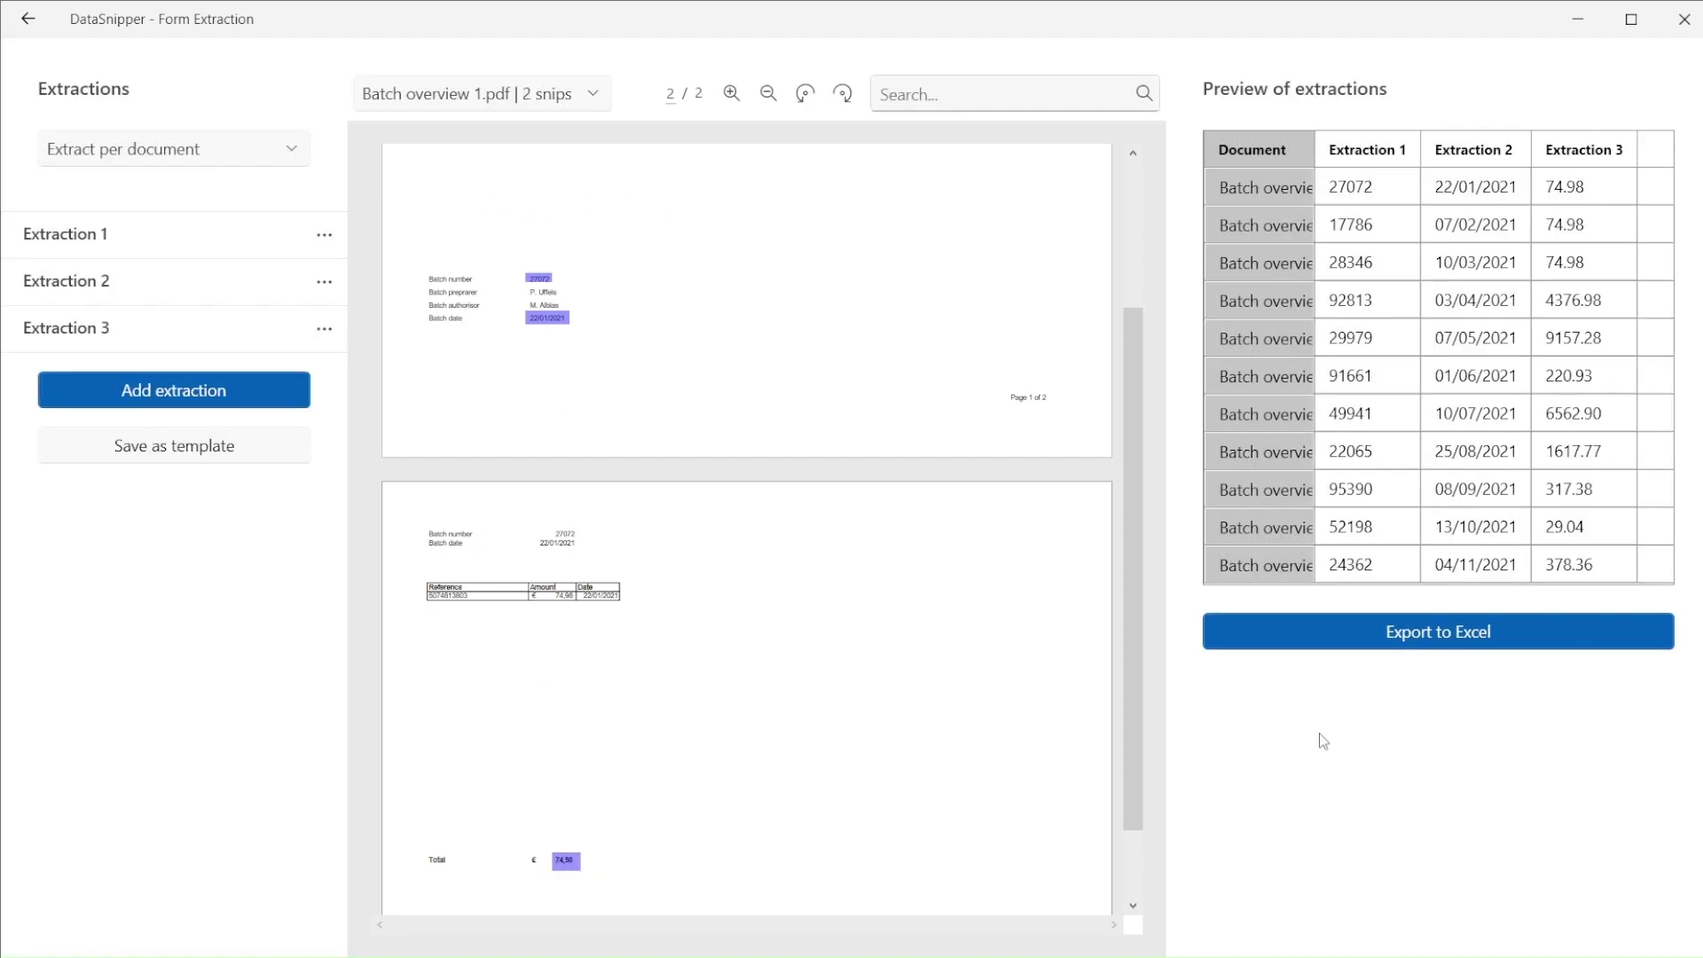
click(1447, 633)
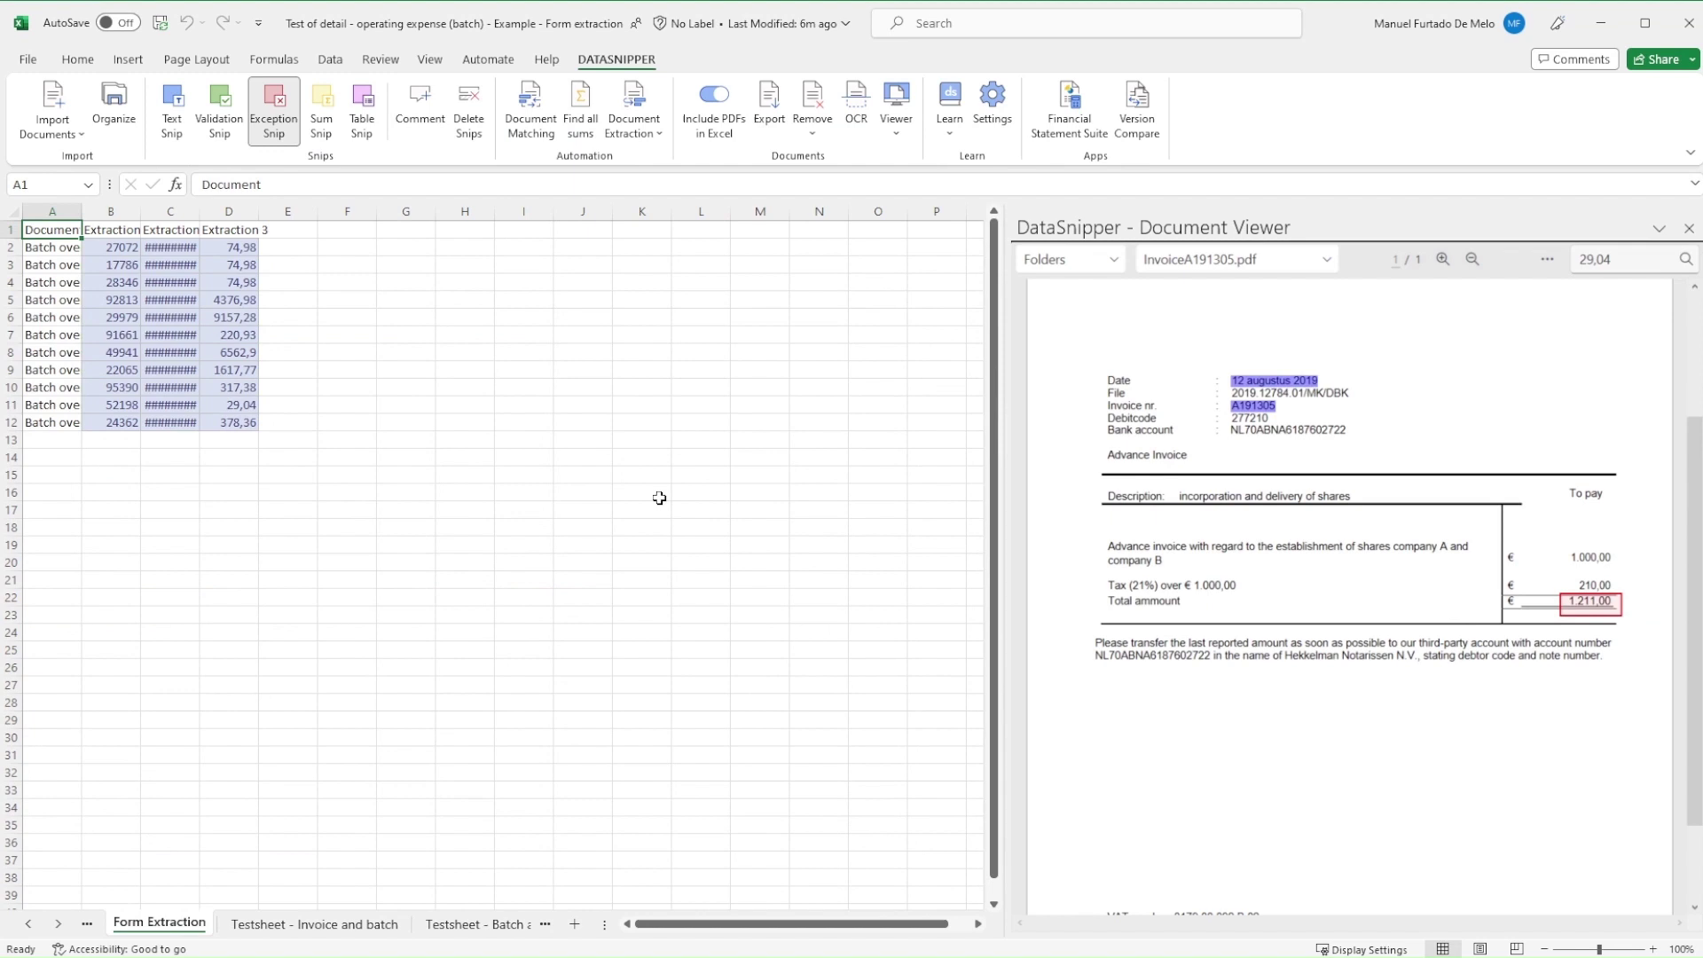
Step: Copy extracted batch values B2:D12 into cell B7 of the Testsheet - Batch and bank sheet
drag(124, 247, 222, 419)
key(ctrl+c)
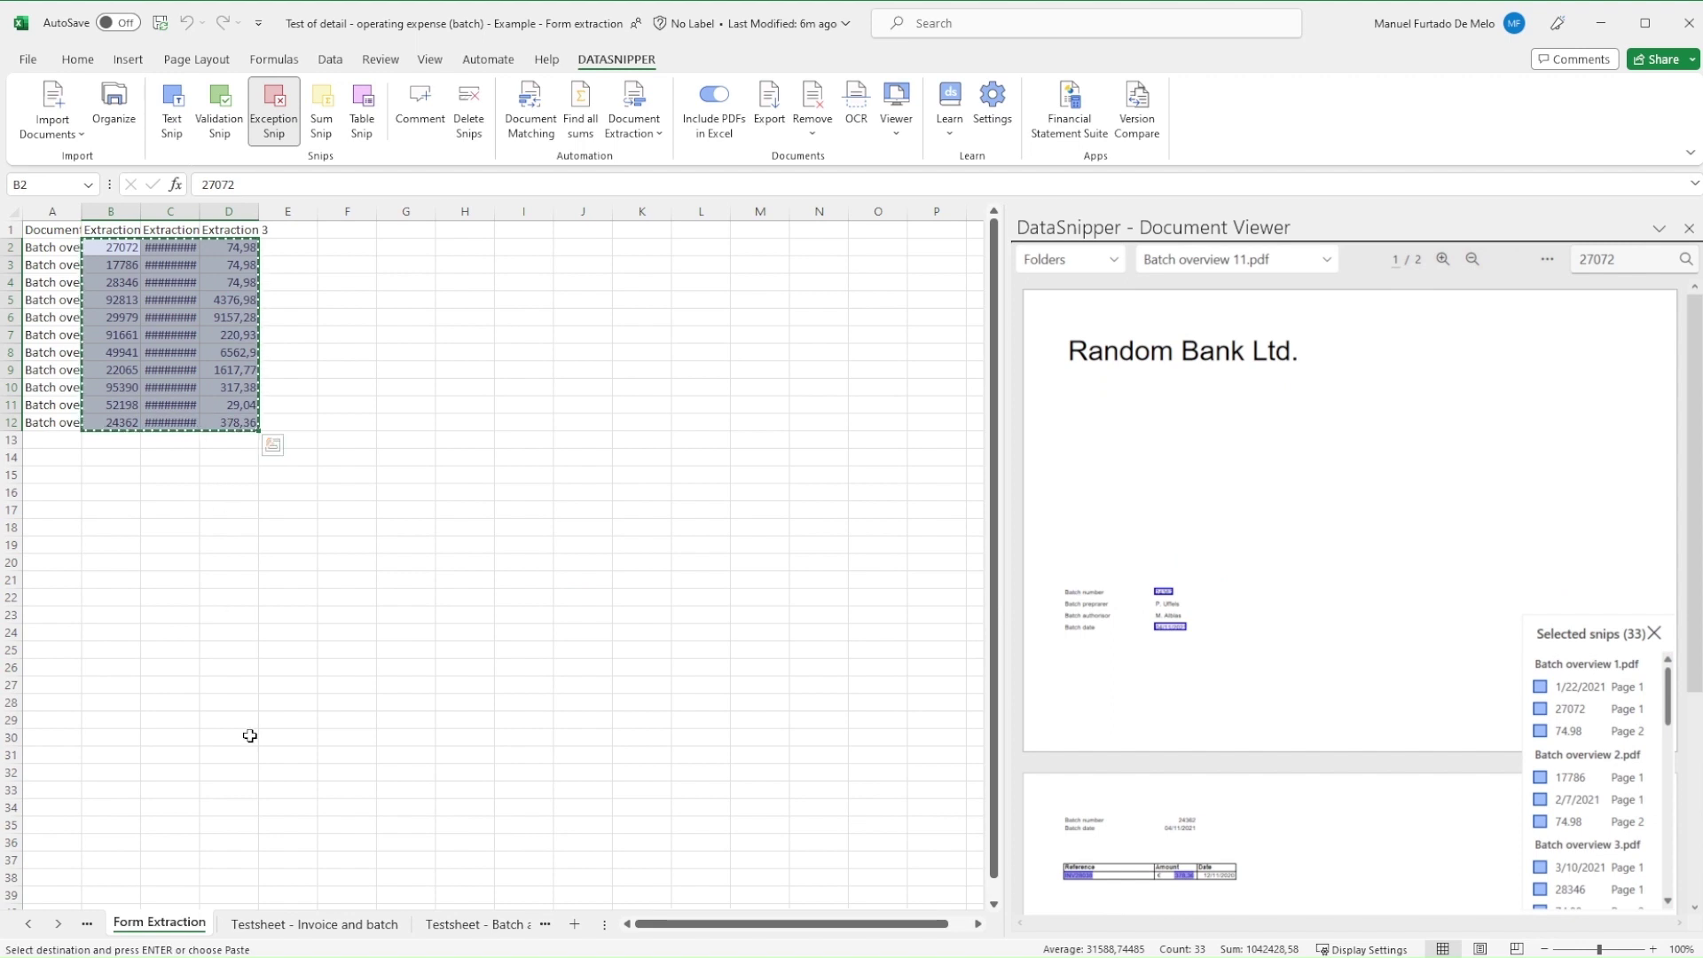
click(482, 924)
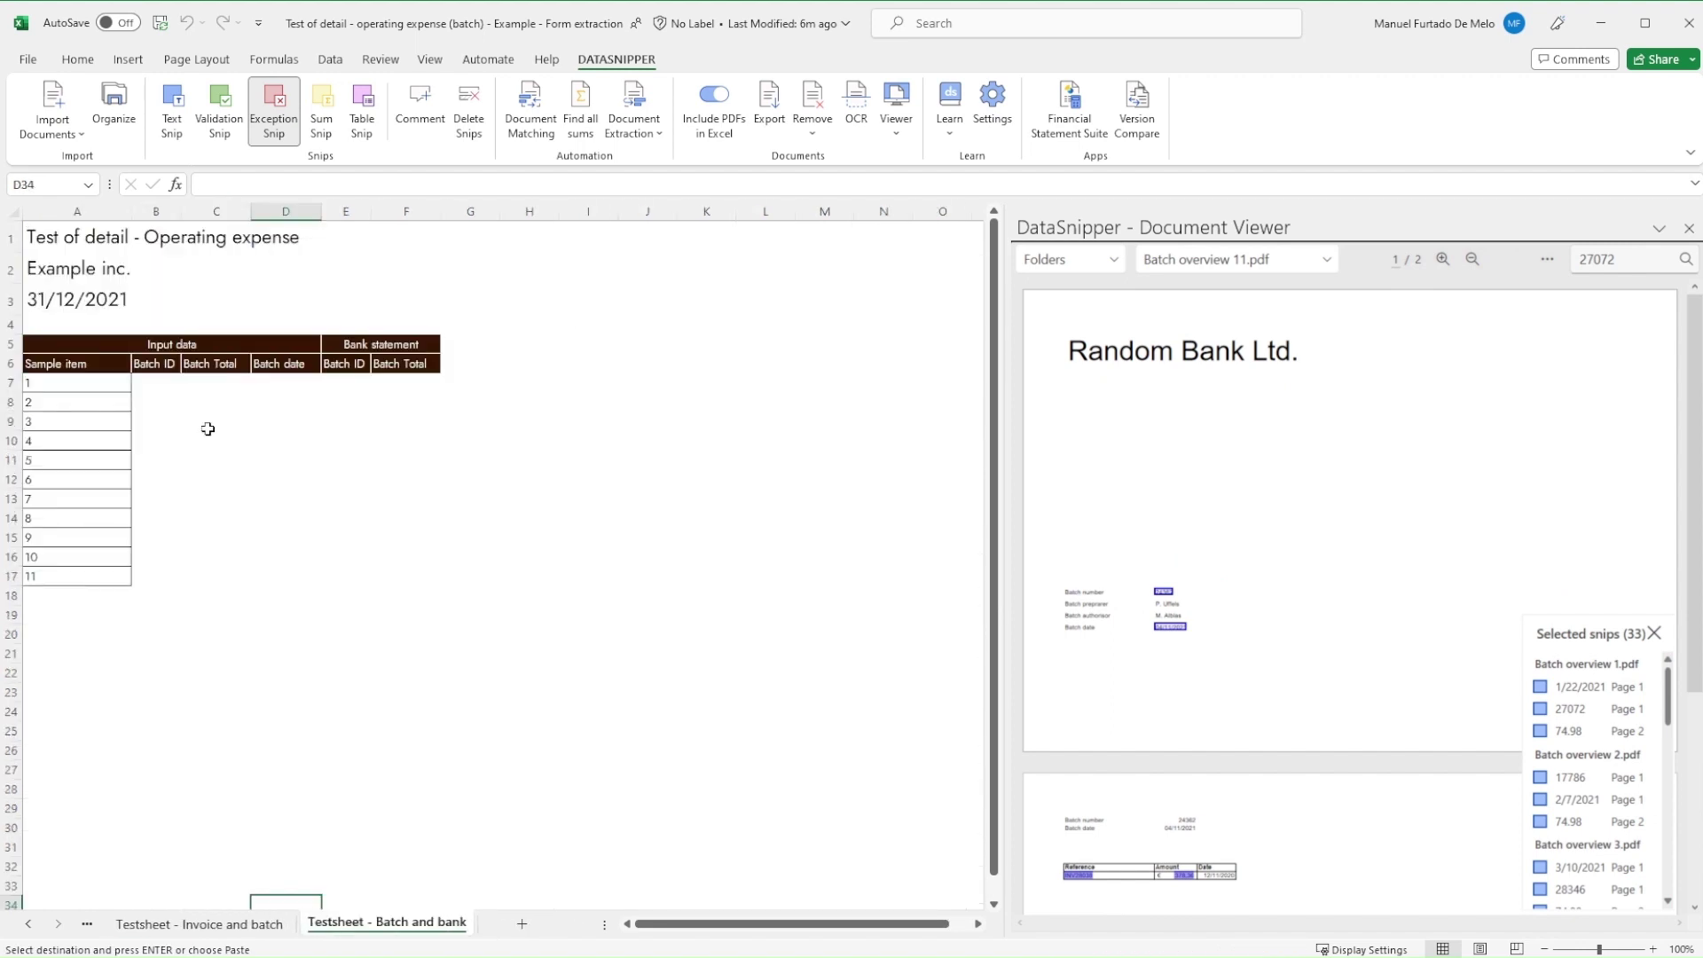
click(160, 382)
key(Return)
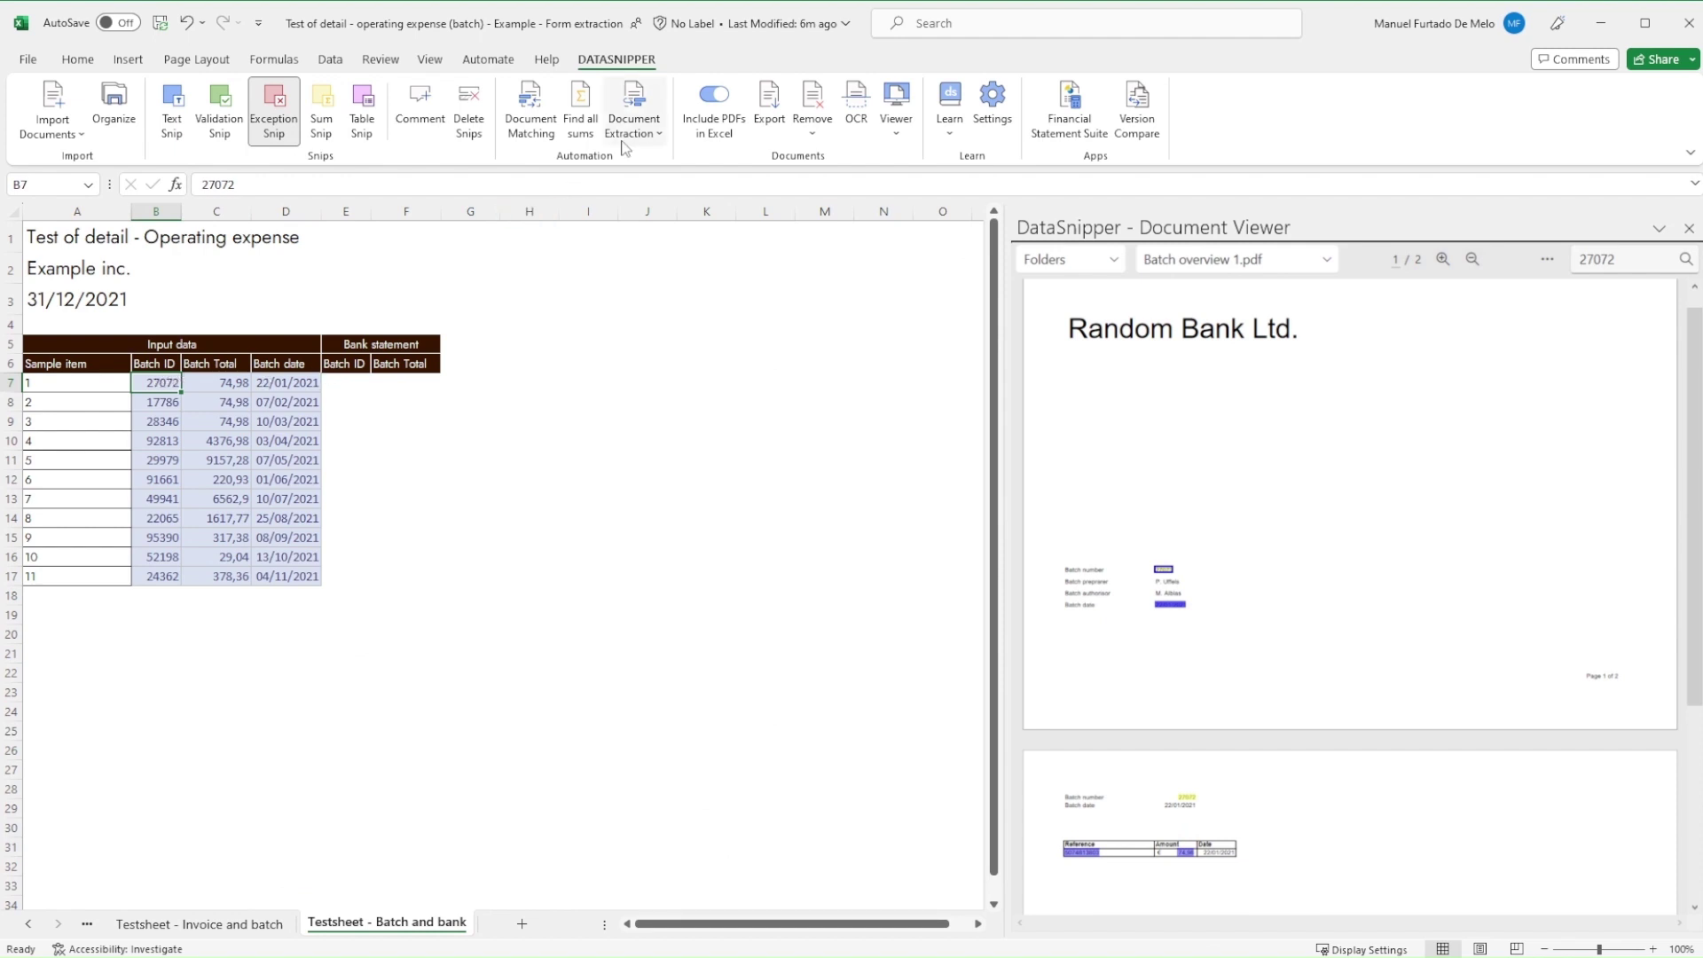
Step: Start a new match of B6:C17 (Batch ID, Batch Total) against the Bank Statement folder
click(529, 125)
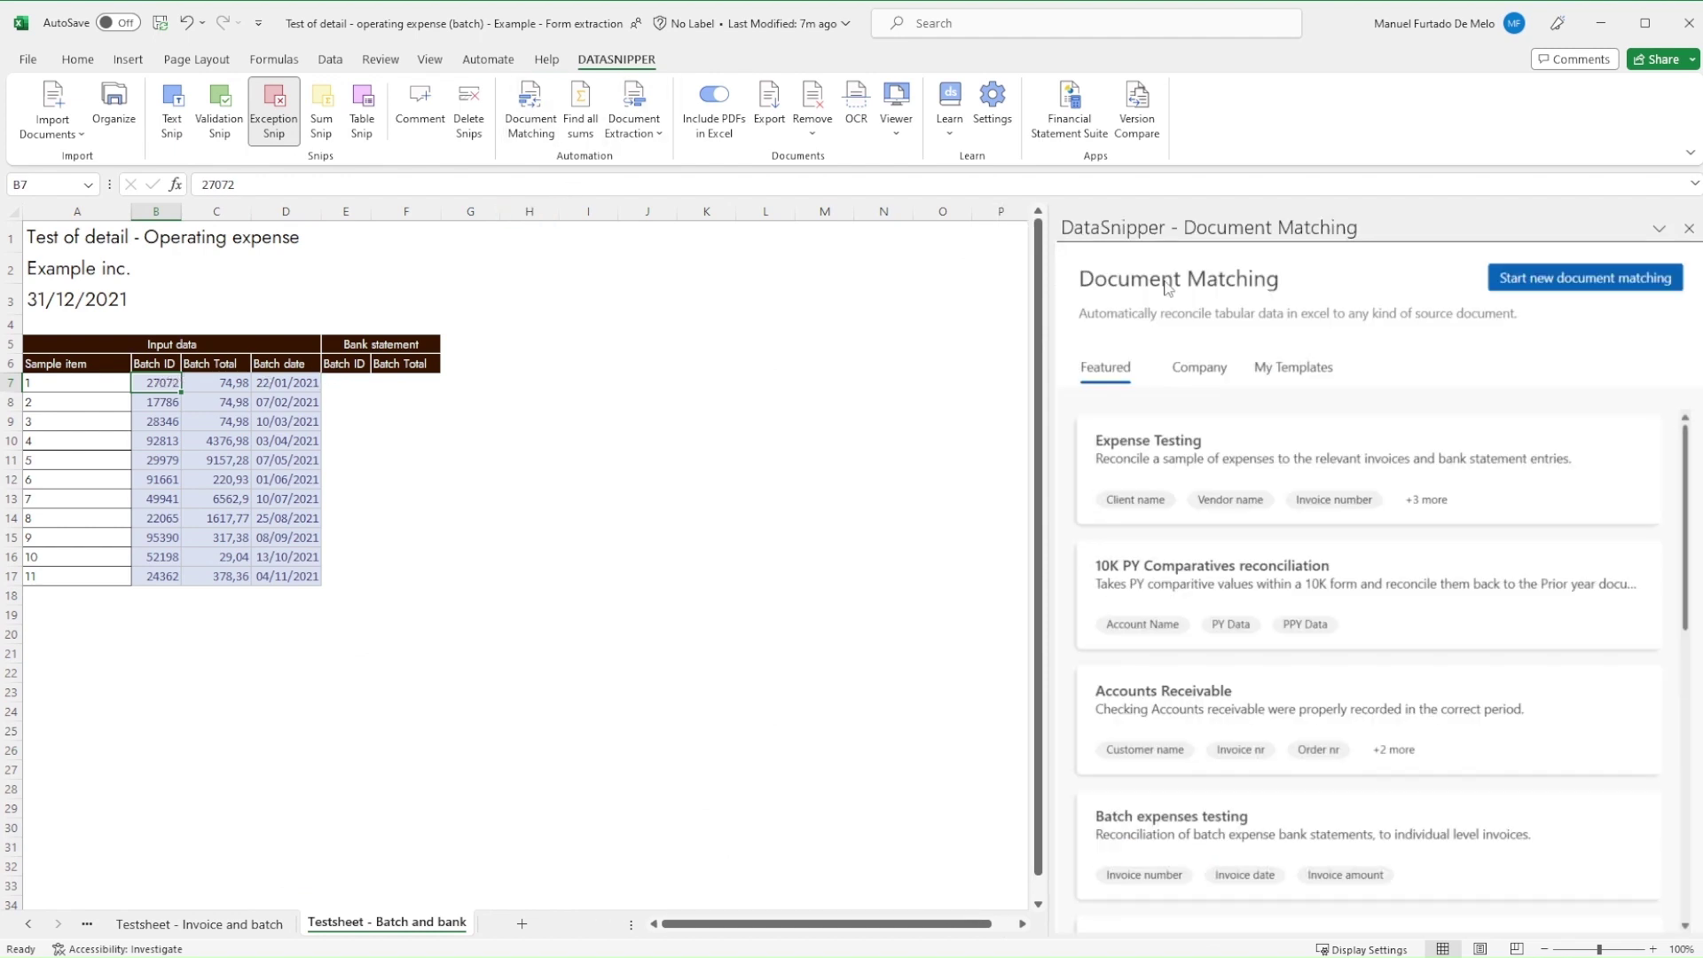
click(1564, 280)
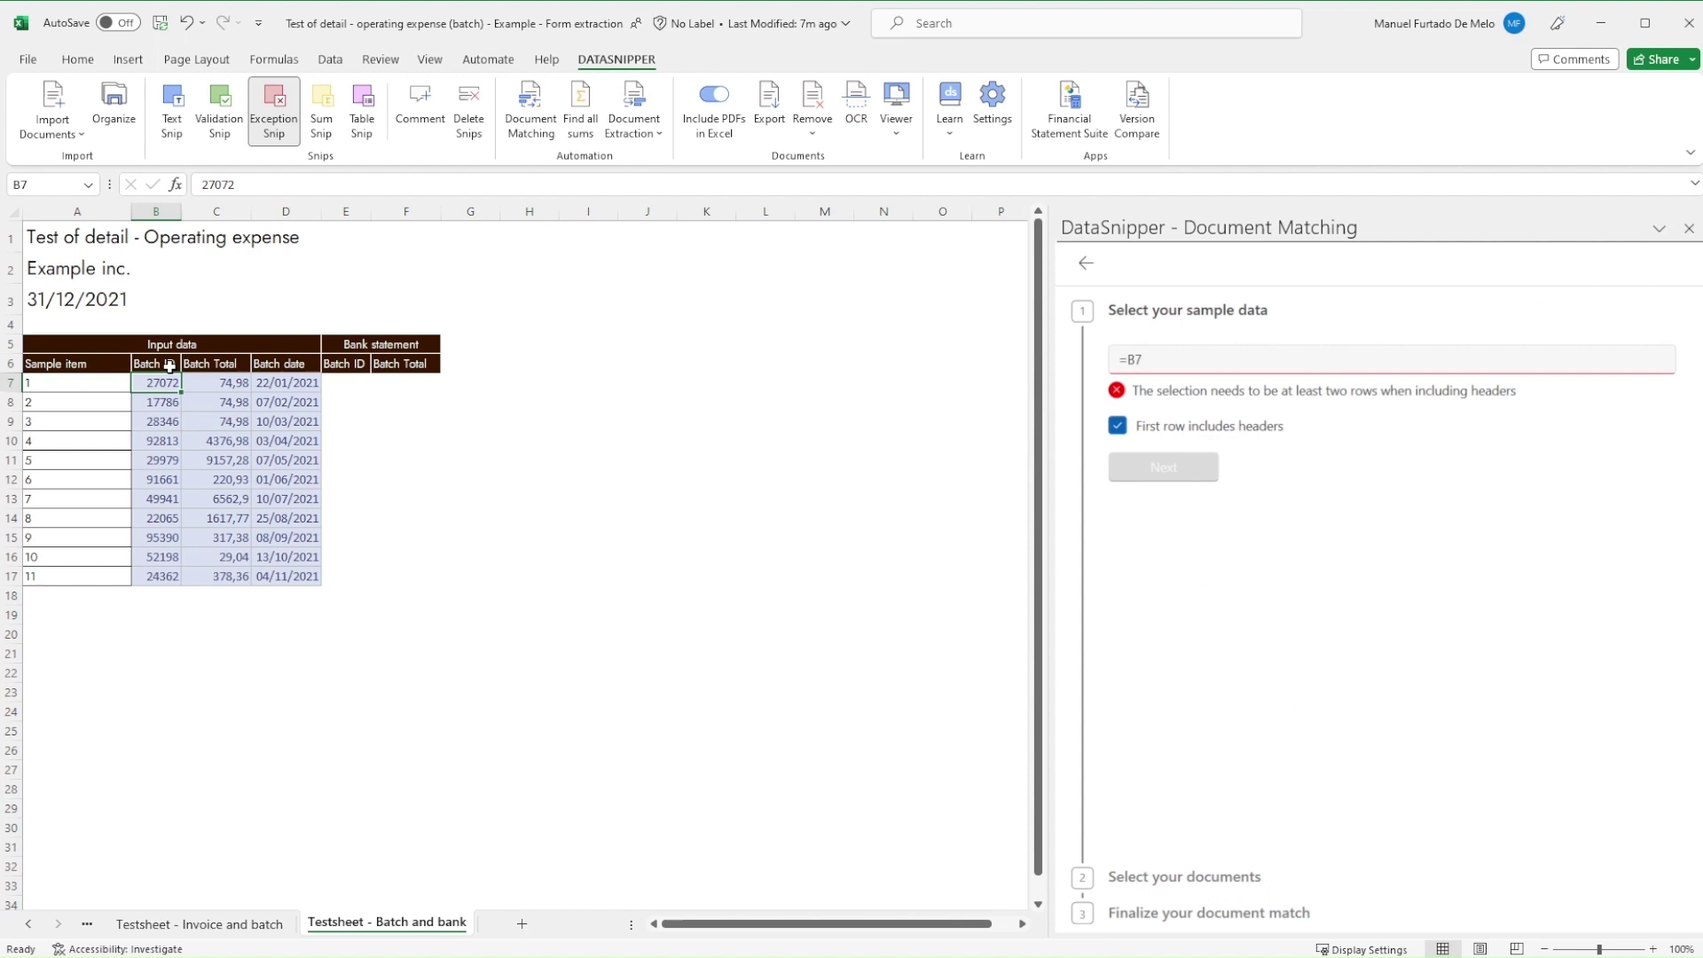
drag(161, 364, 234, 578)
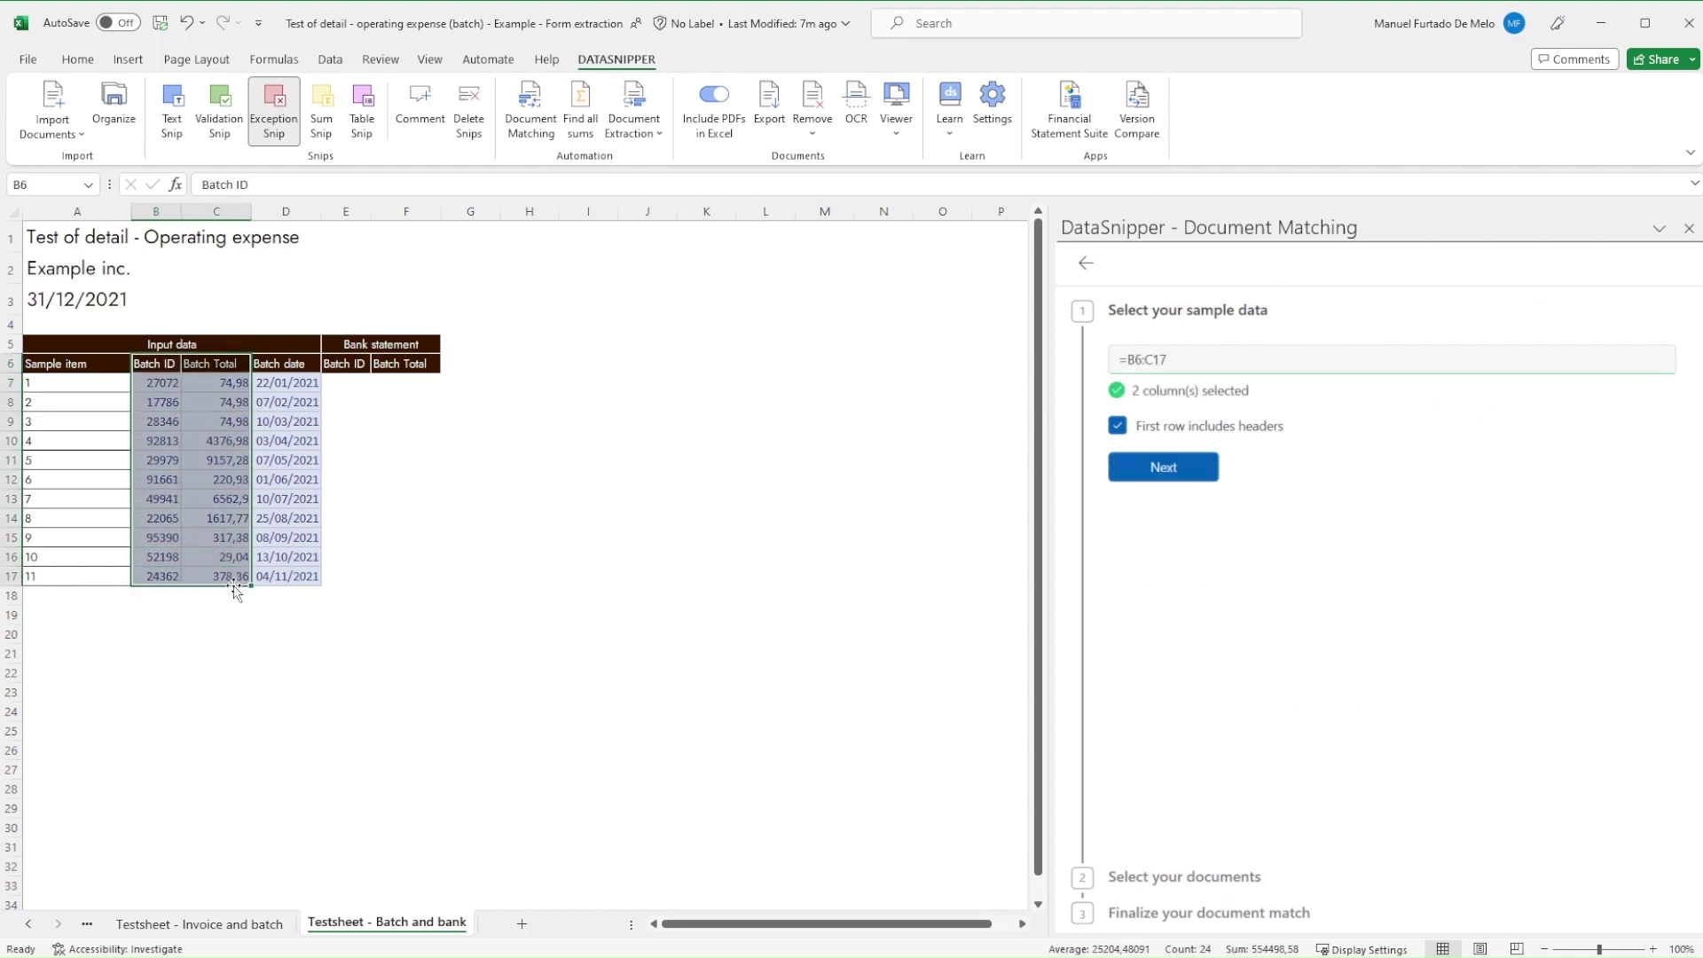
click(1177, 477)
click(1206, 452)
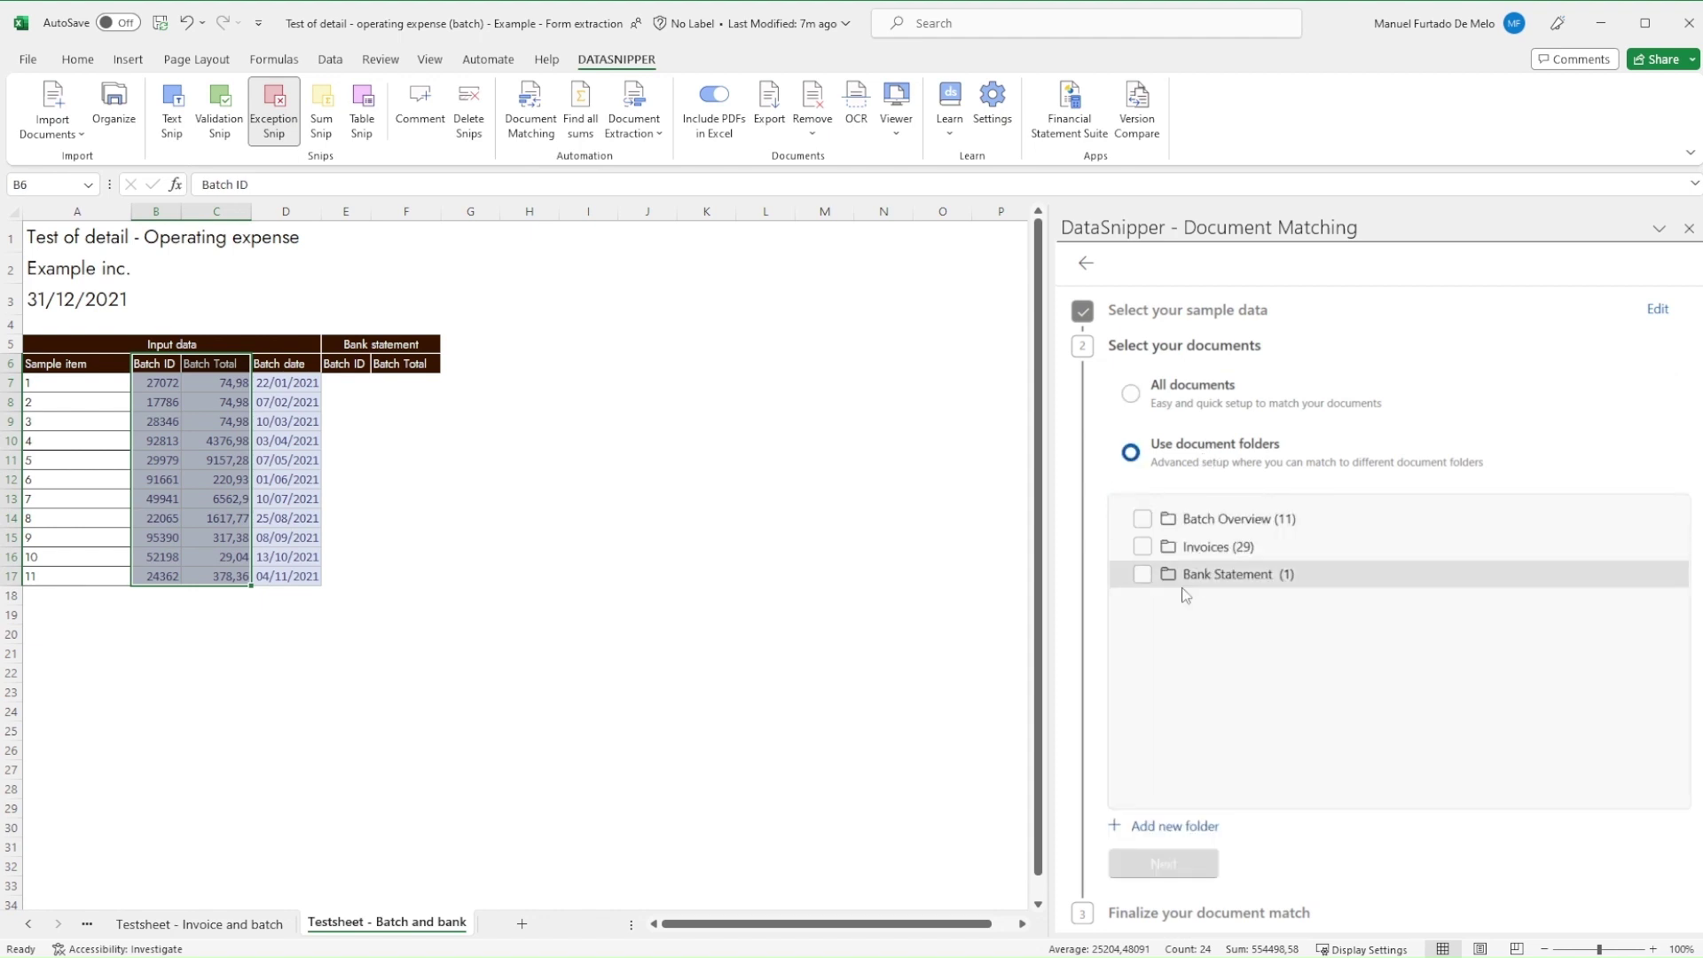
click(1144, 577)
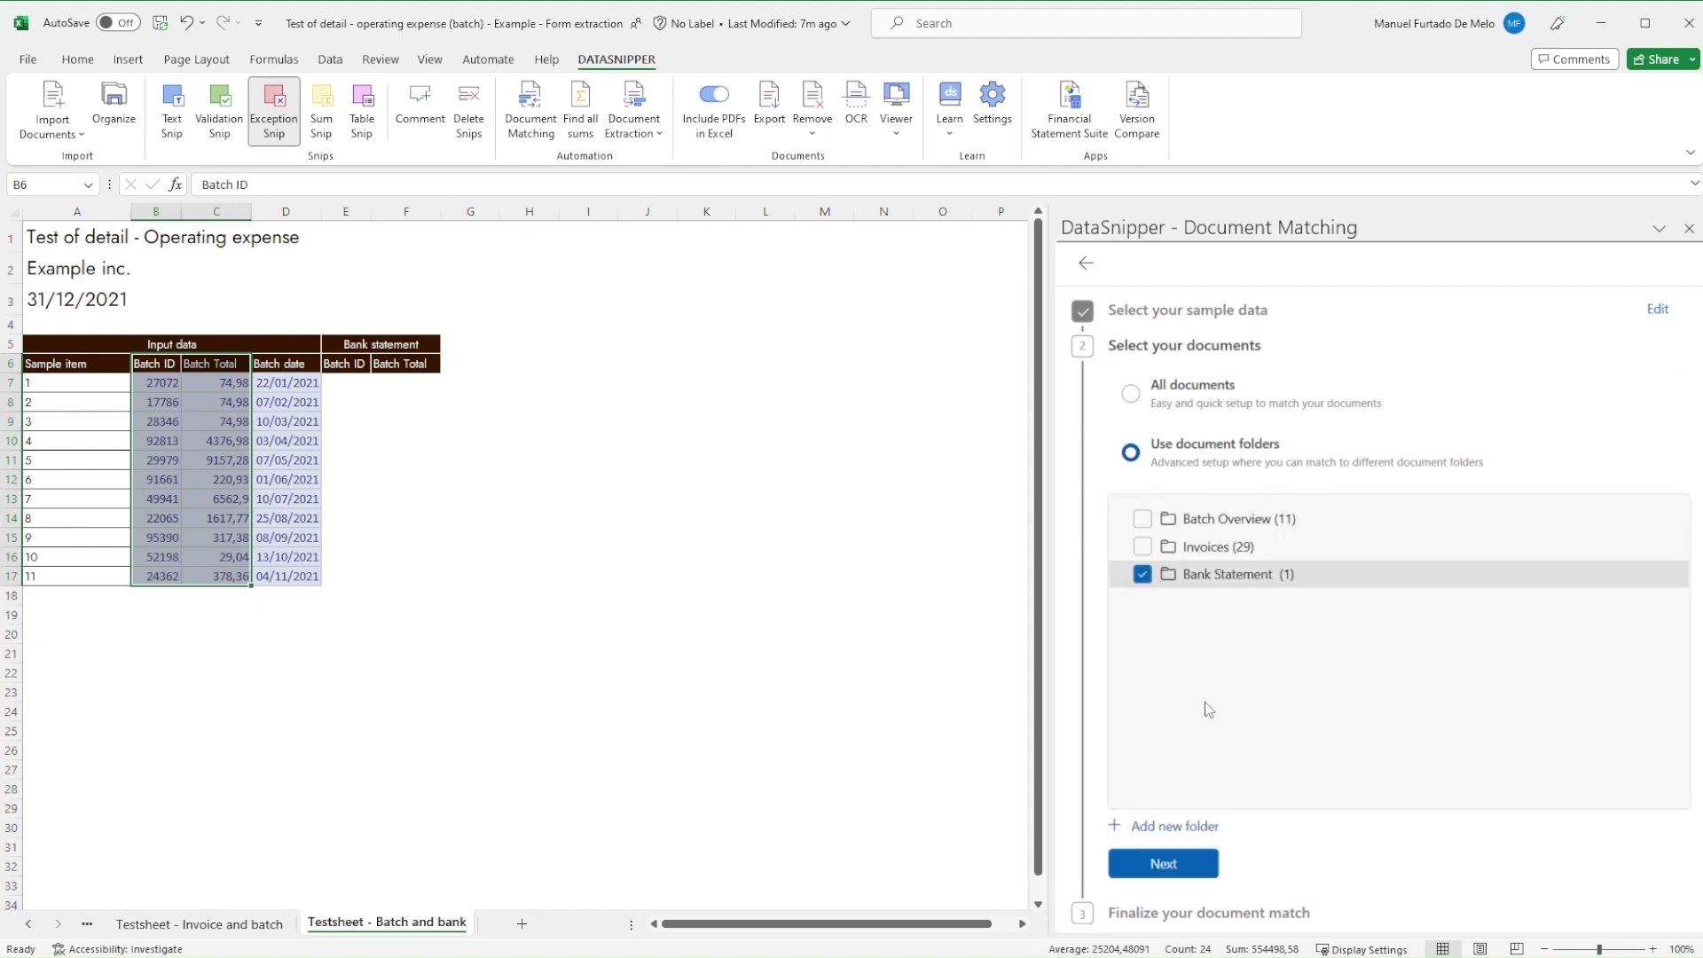
click(1188, 877)
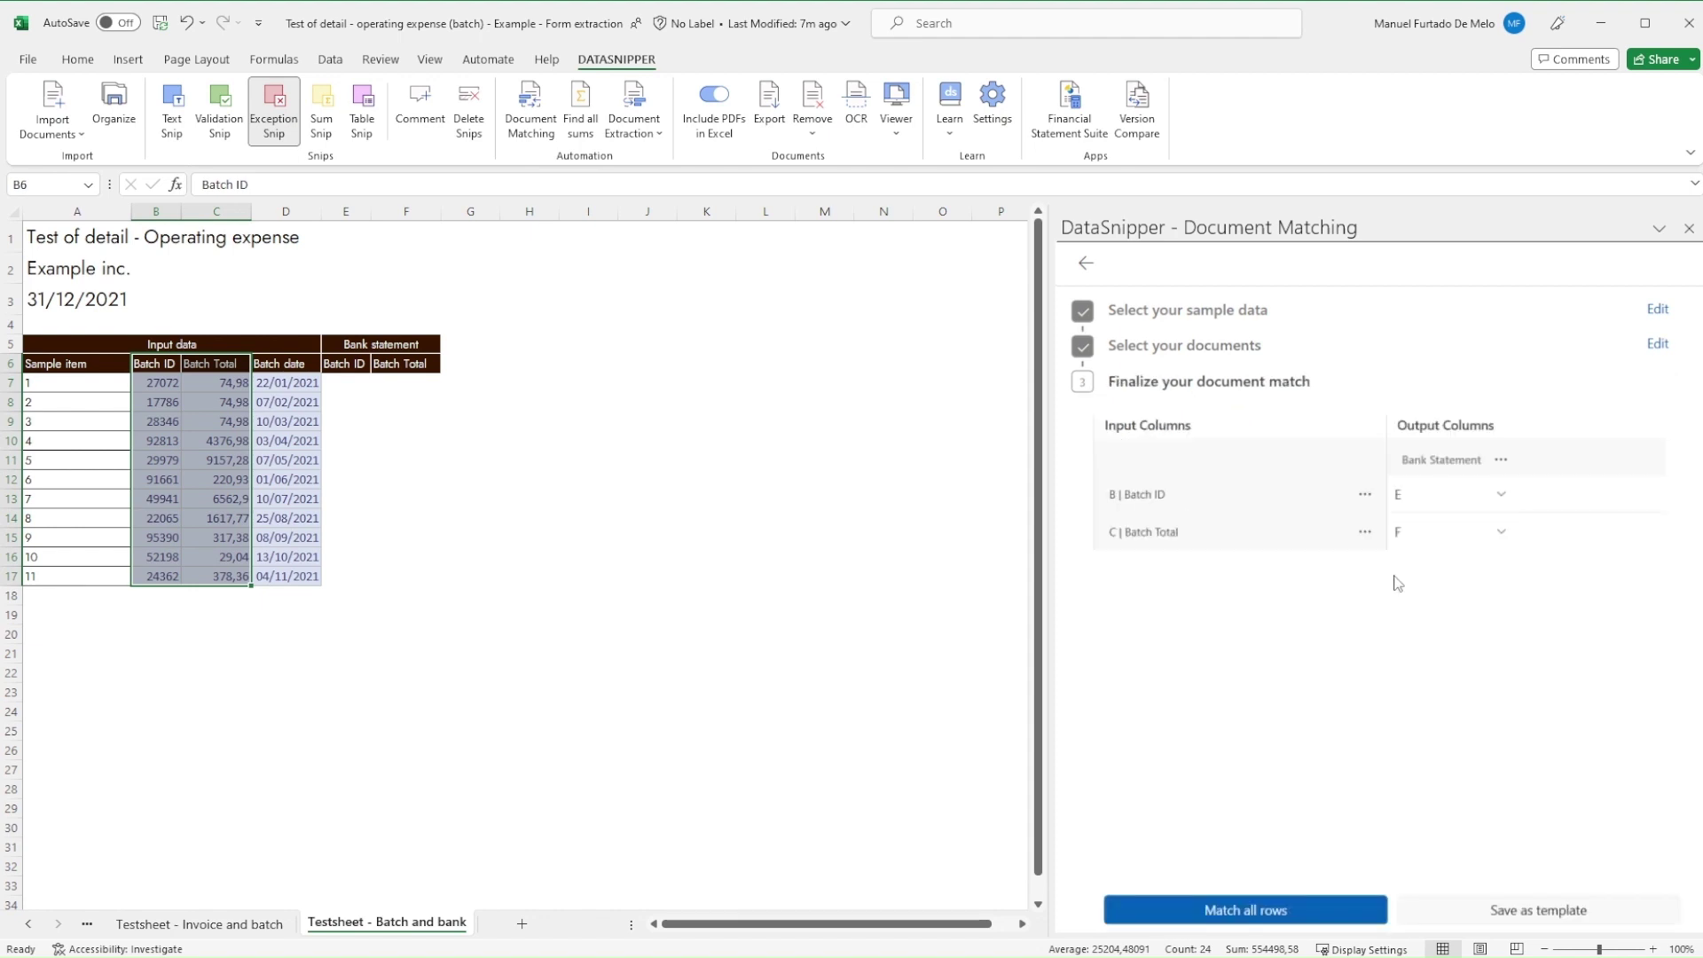
Step: Match all rows to the bank statement and check batch 52198 and totals 29,04 and 378,36
click(1250, 906)
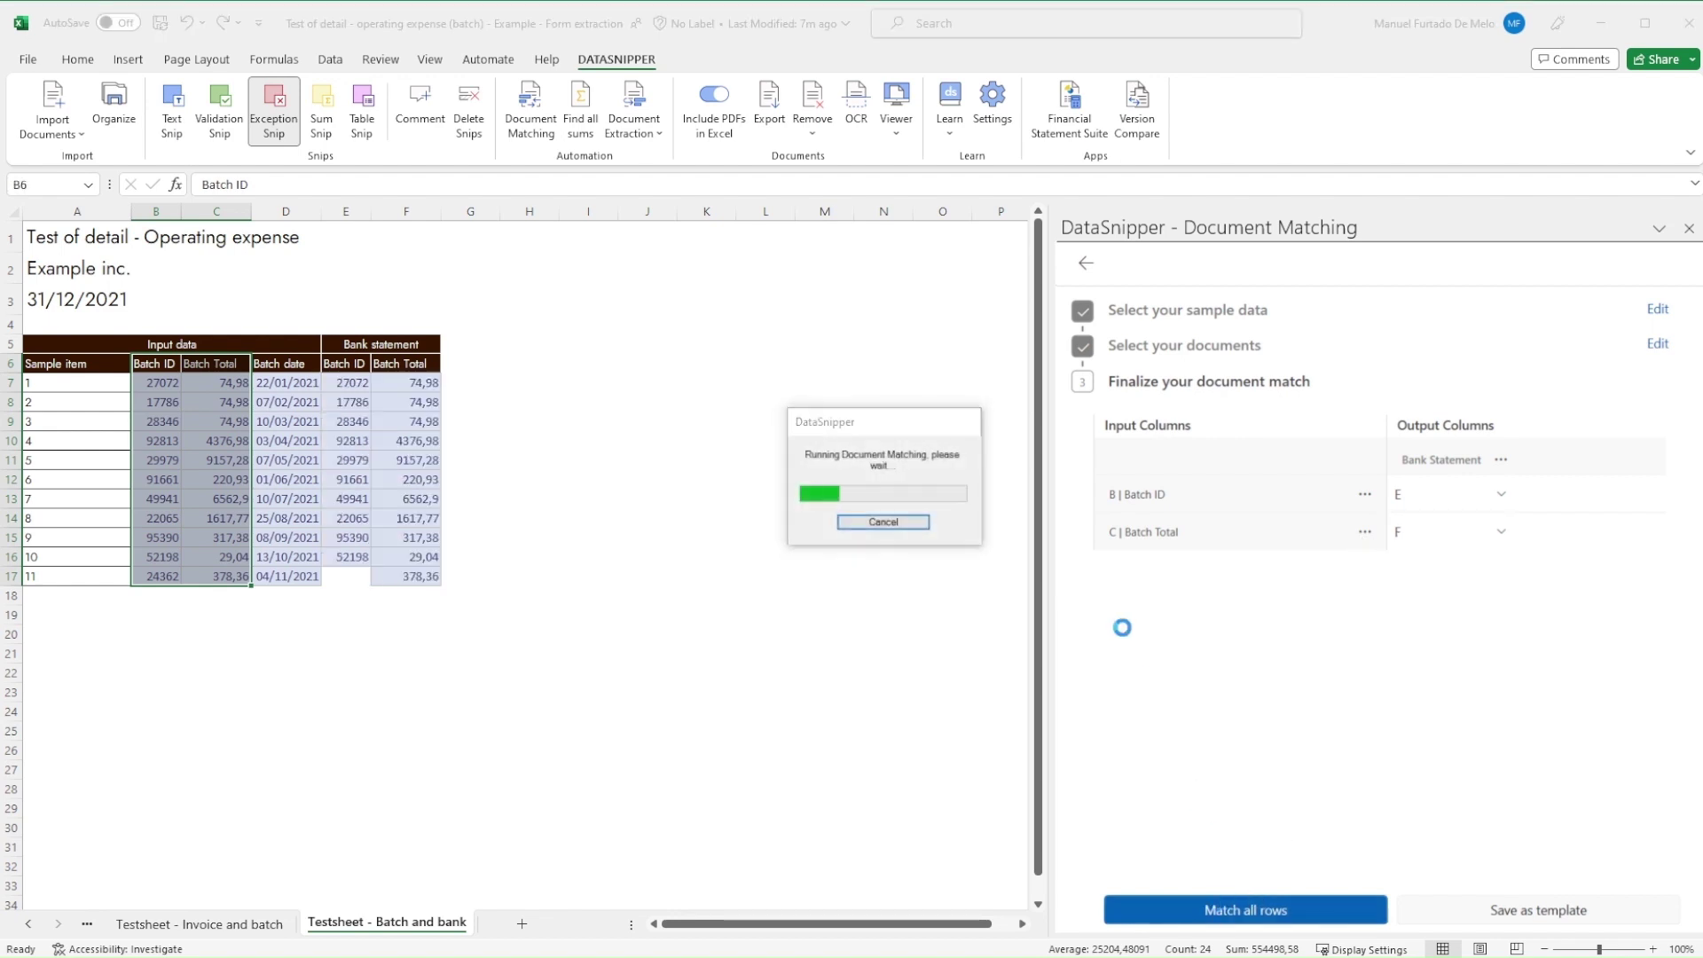
click(946, 532)
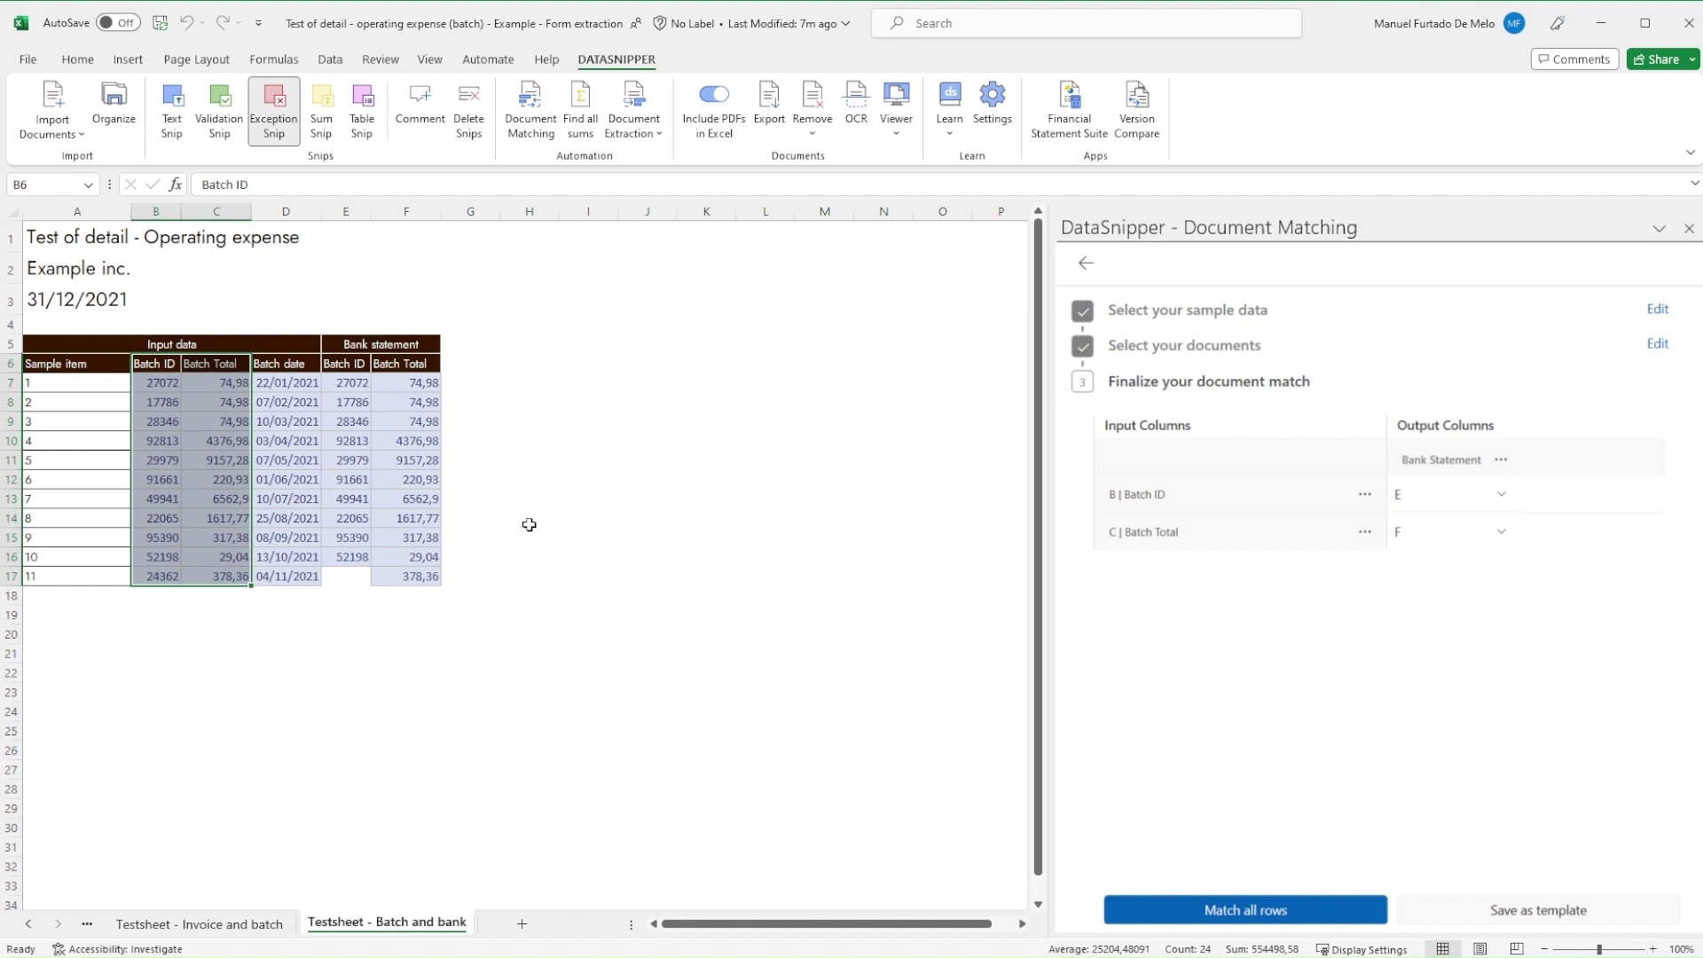
click(366, 555)
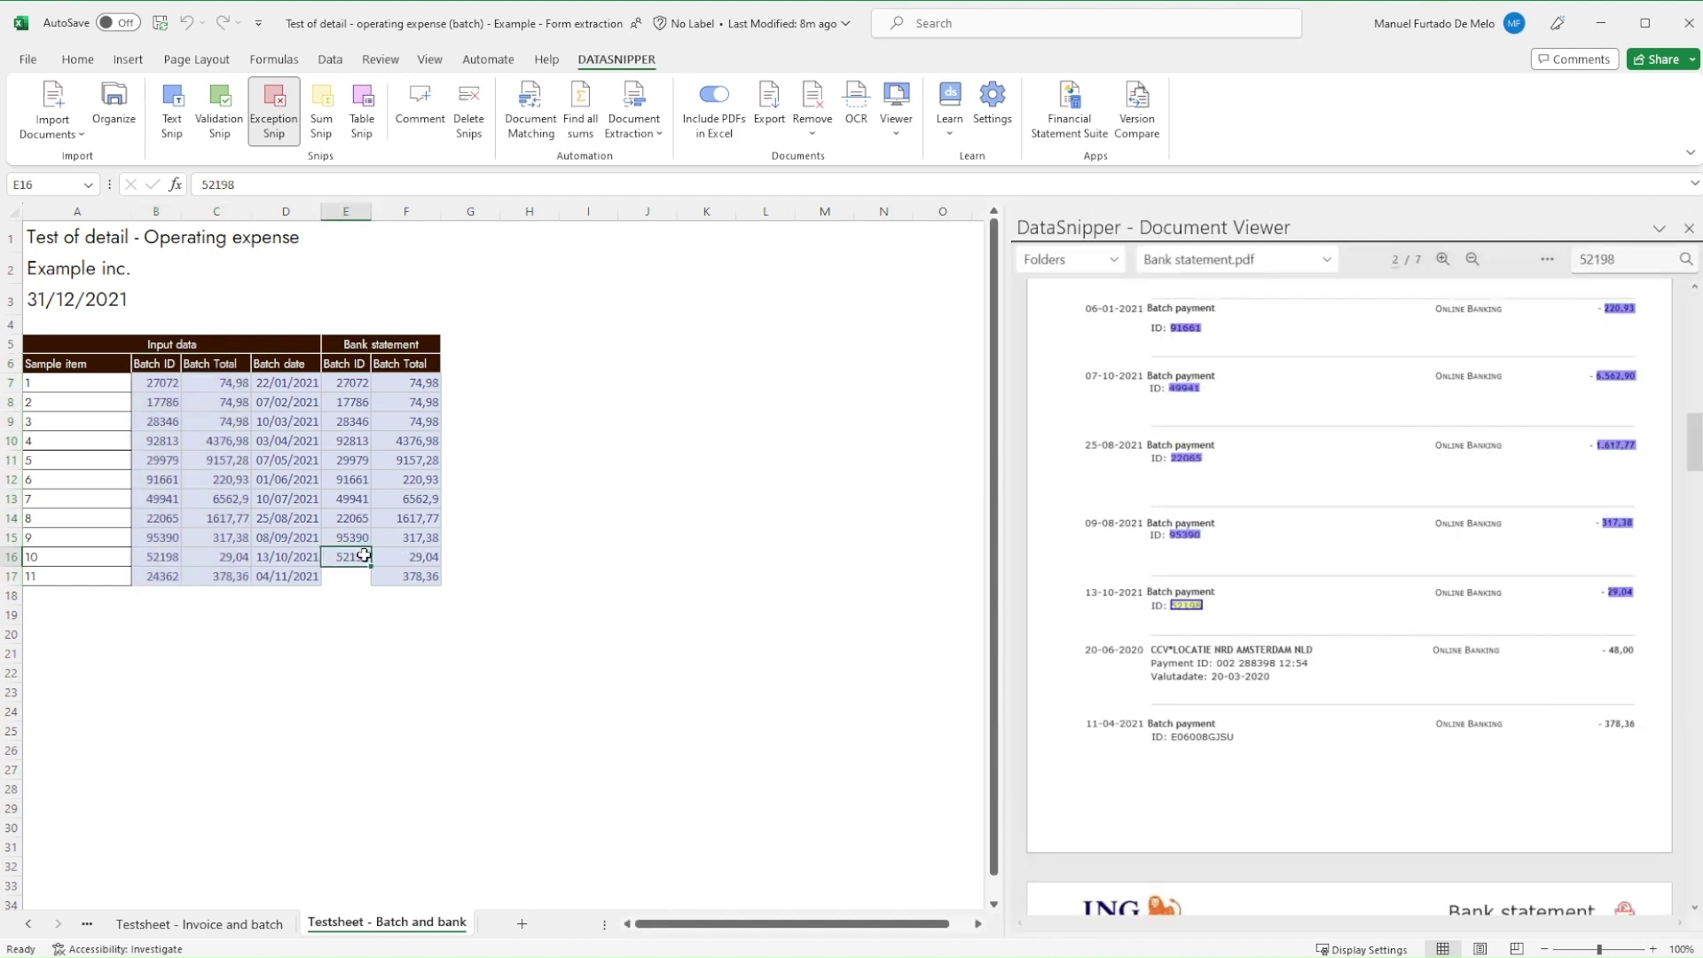
click(415, 556)
click(424, 576)
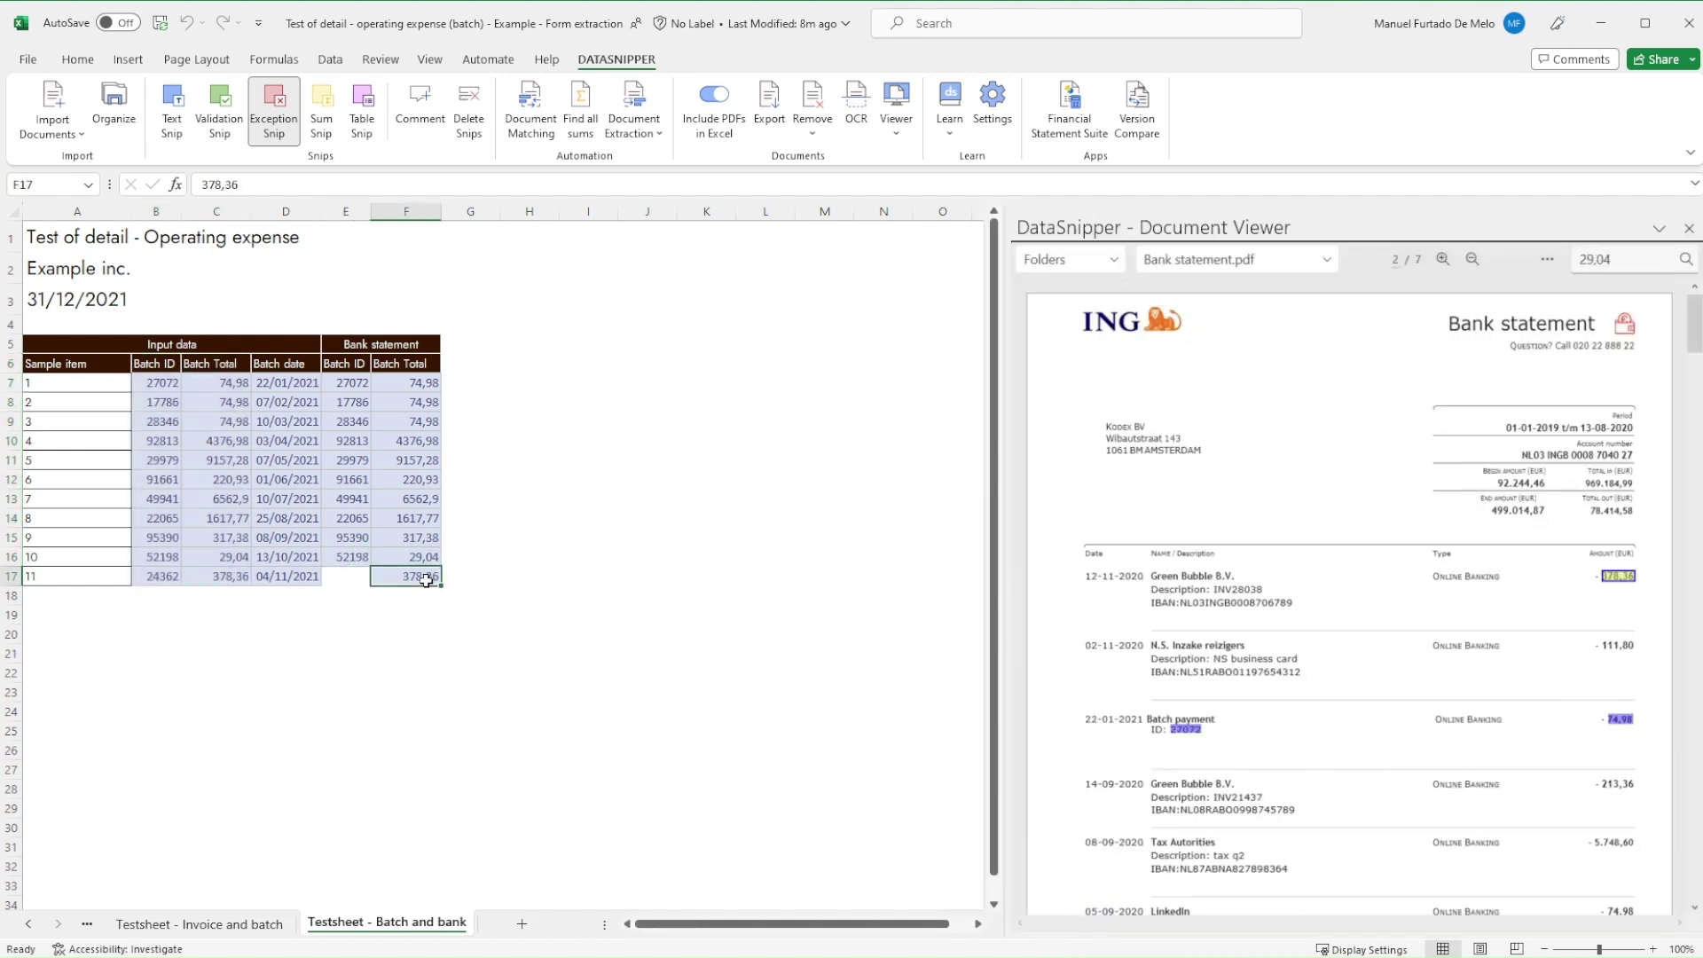
Step: Flag E17 as X via the Green Bubble 378,36 line, then show Testsheet - Invoice and batch
click(343, 579)
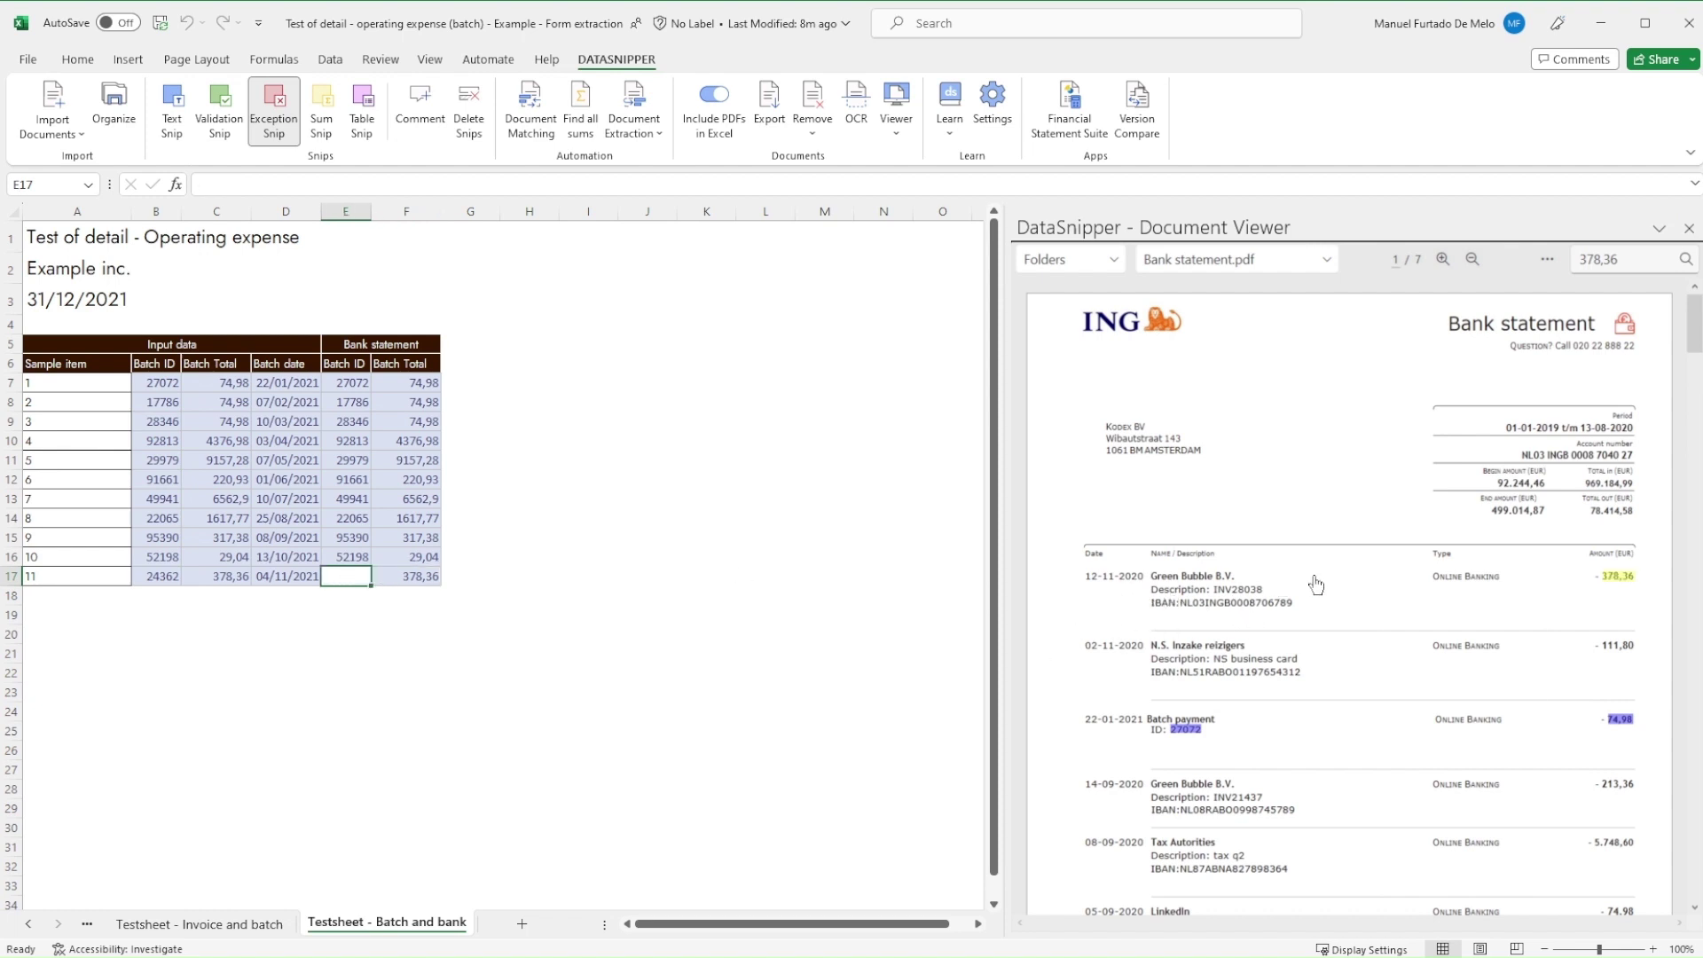
drag(1058, 564, 1663, 619)
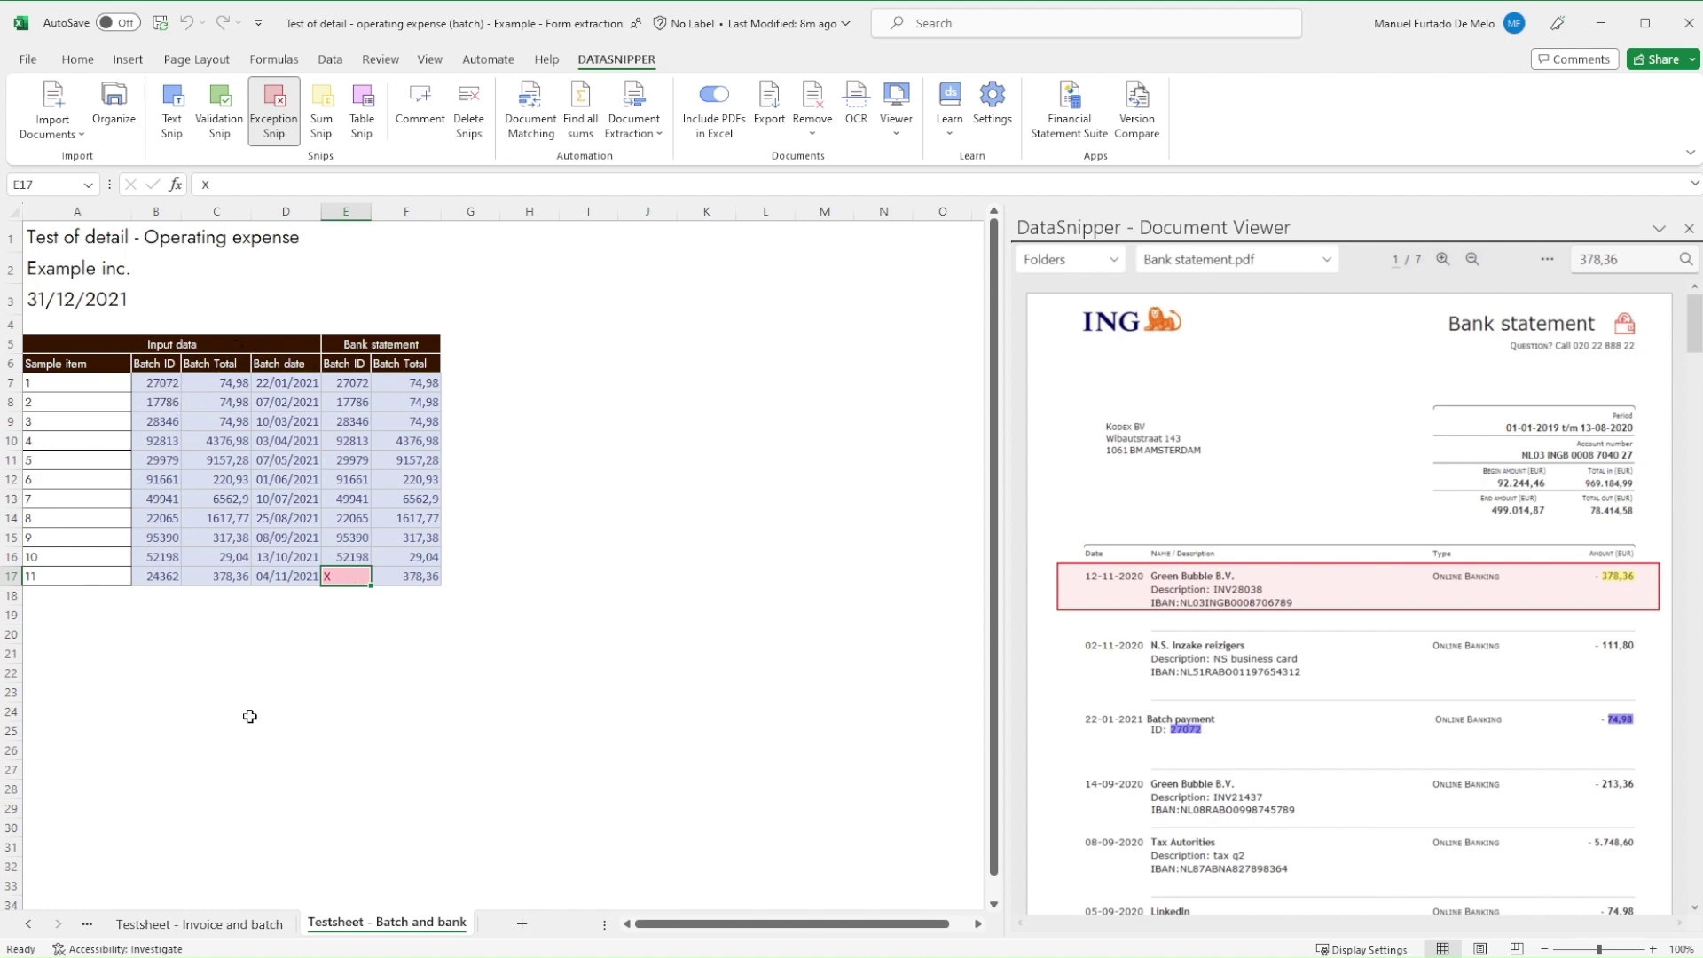
click(230, 923)
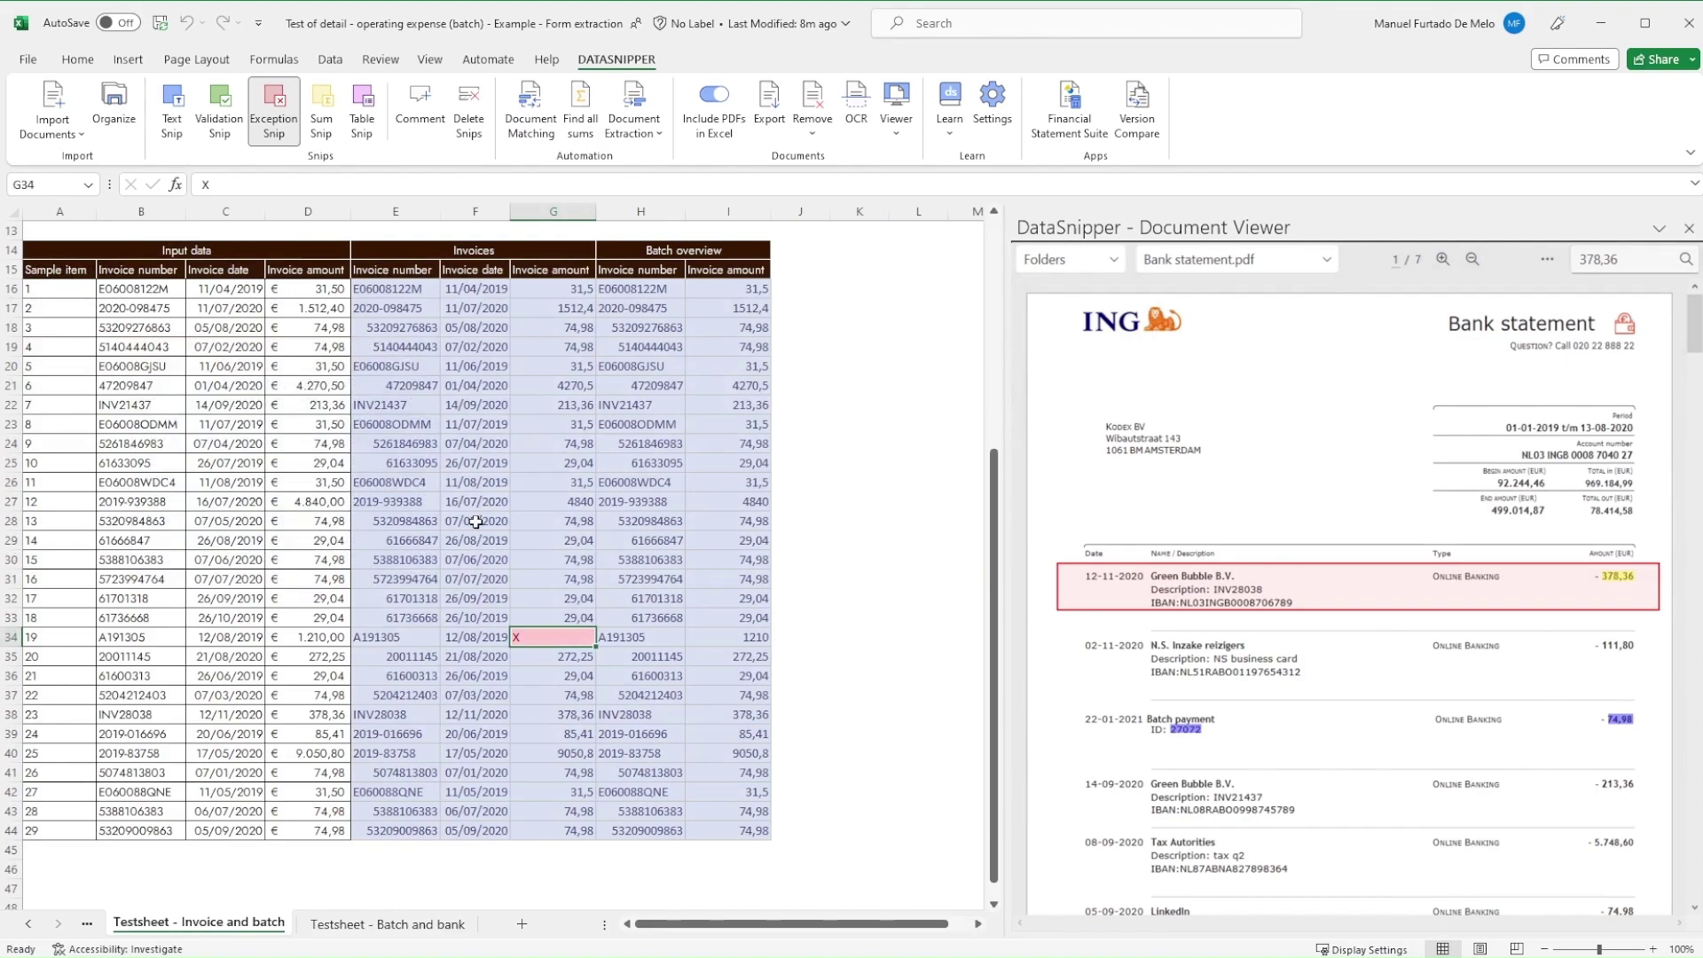